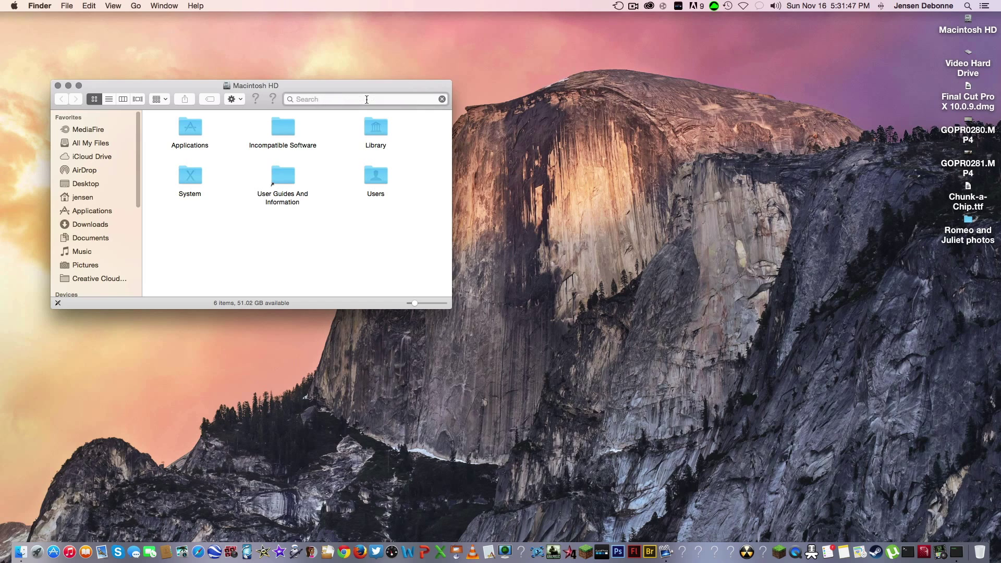
Search the Mac for "quicktime player" in the Finder window
key("BackSpace")
key("BackSpace")
key("BackSpace")
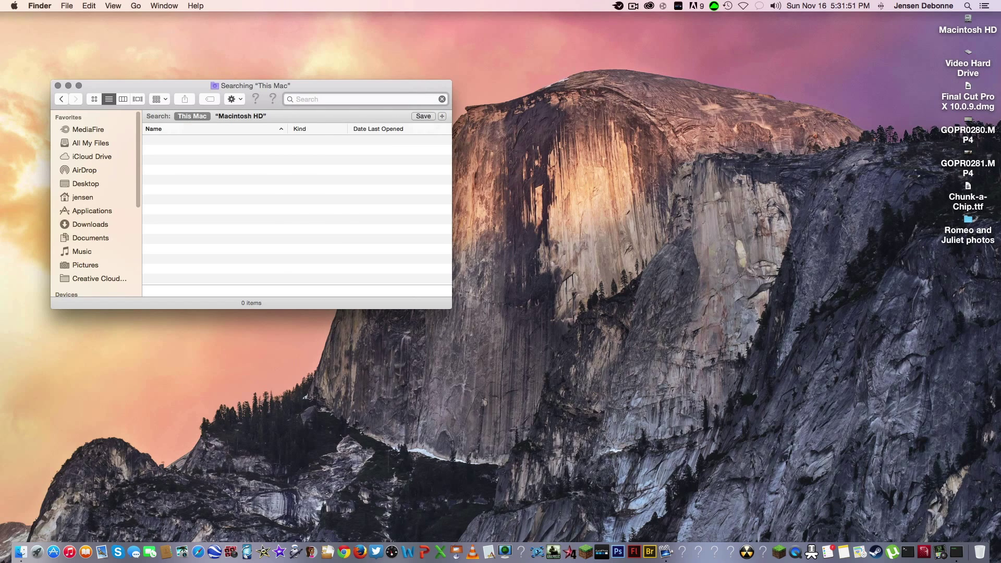
type("quickti")
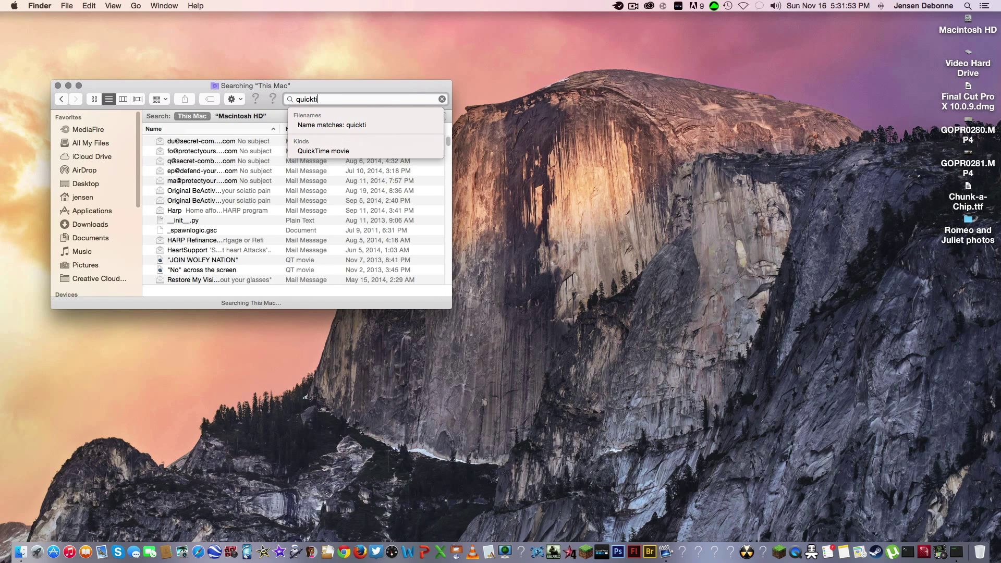
type("me player")
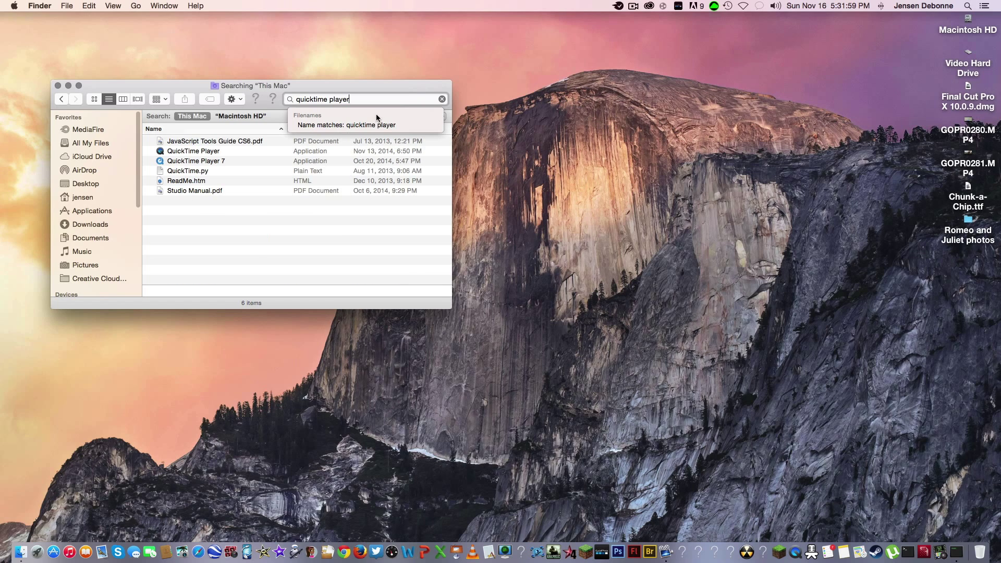
Launch QuickTime Player from the search results, close the Finder window and bring QuickTime Player to the front
left_click(267, 258)
left_click(187, 161)
double_click(201, 152)
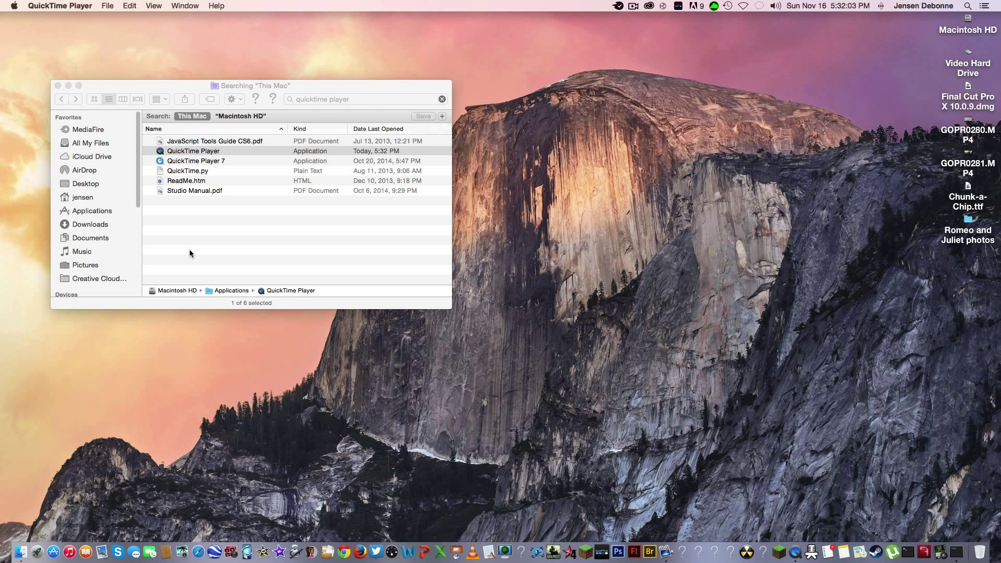
left_click(58, 86)
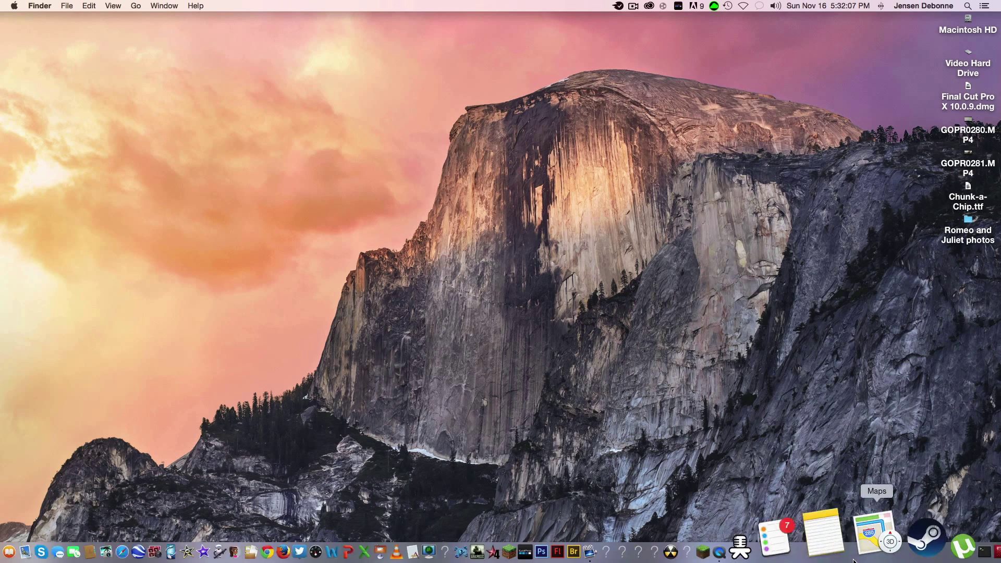
left_click(789, 537)
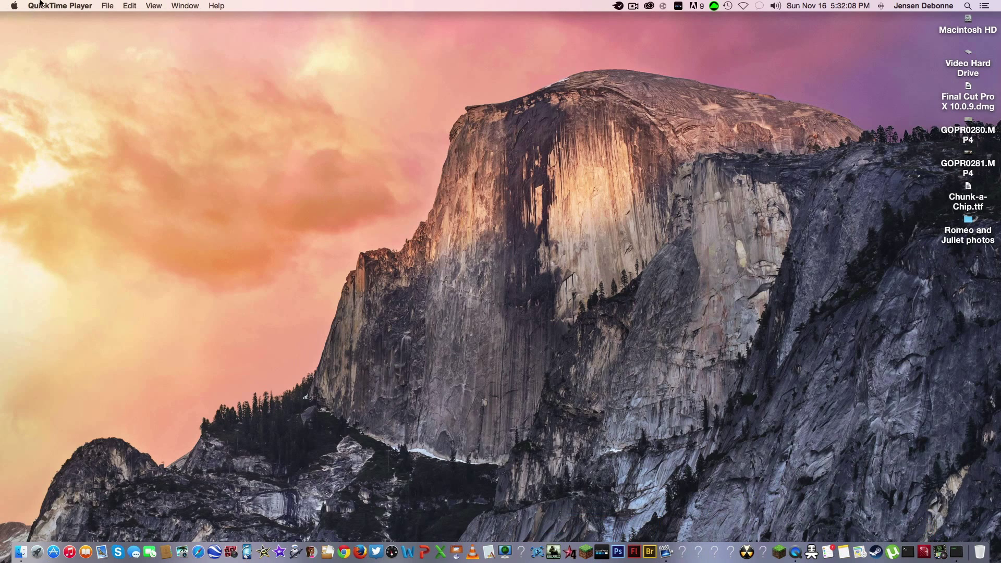
Open a new movie recording to view the camera preview and close its window
left_click(107, 5)
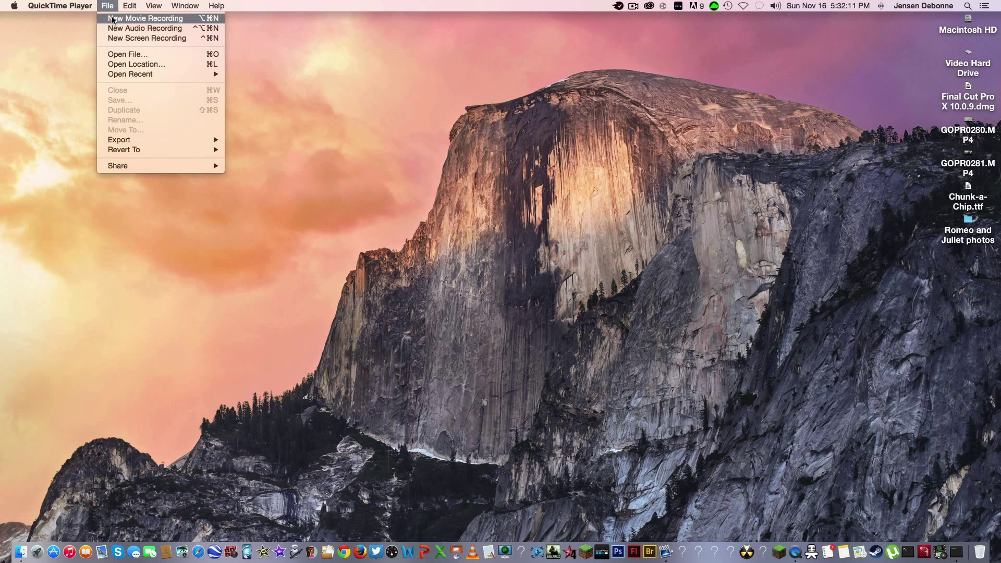
left_click(112, 20)
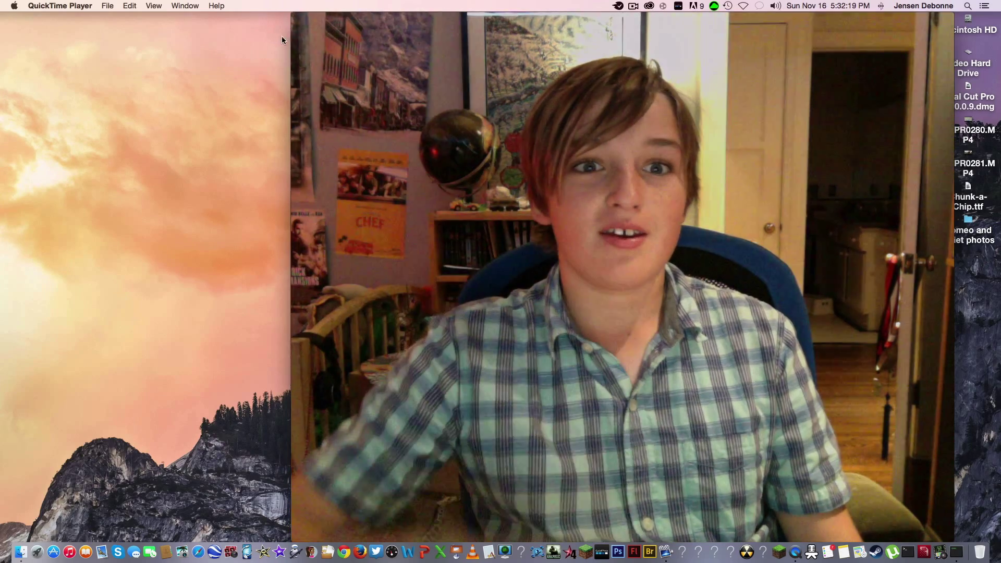
left_click(299, 19)
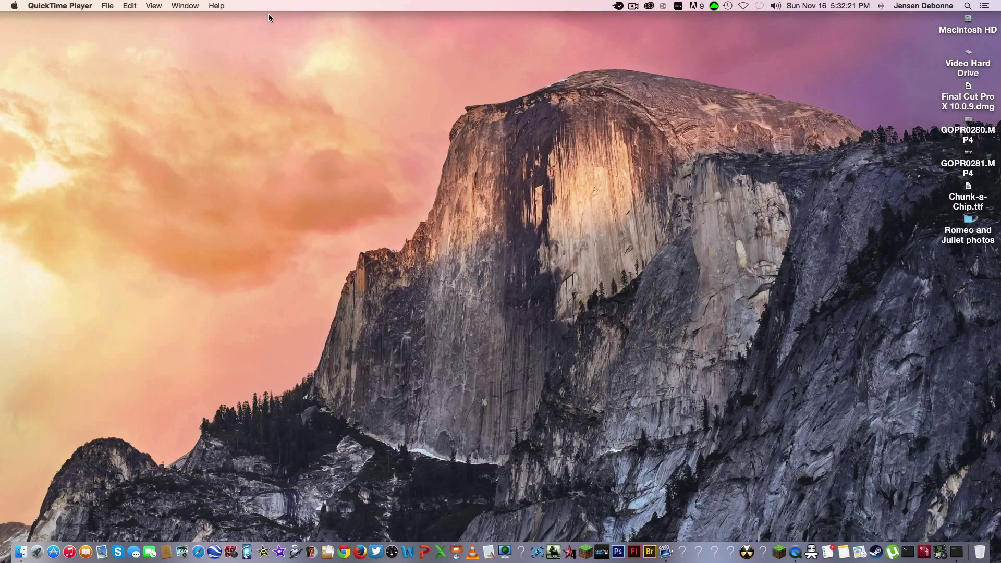
Open a new screen recording and move its control window to the middle of the desktop's upper edge
left_click(107, 5)
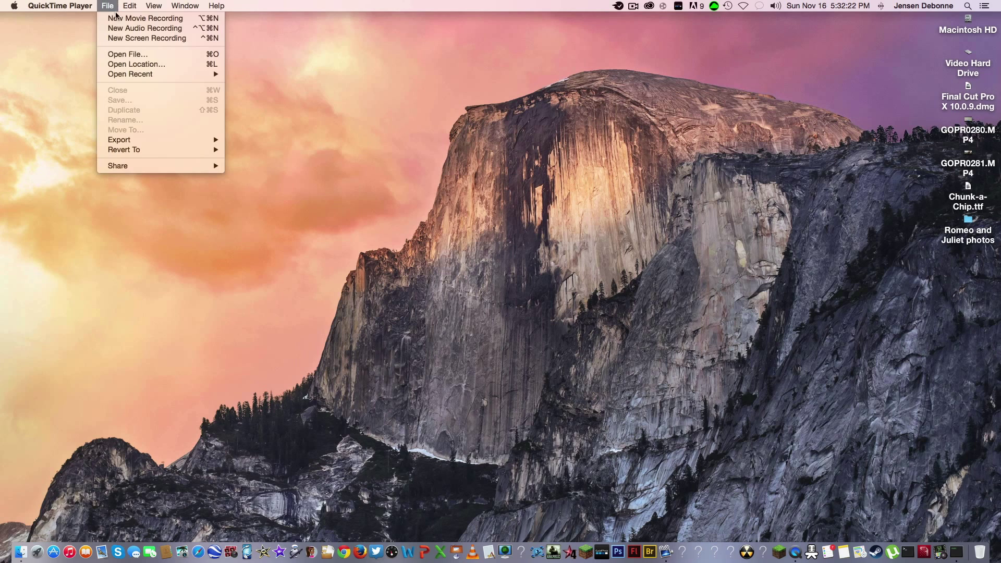
left_click(139, 37)
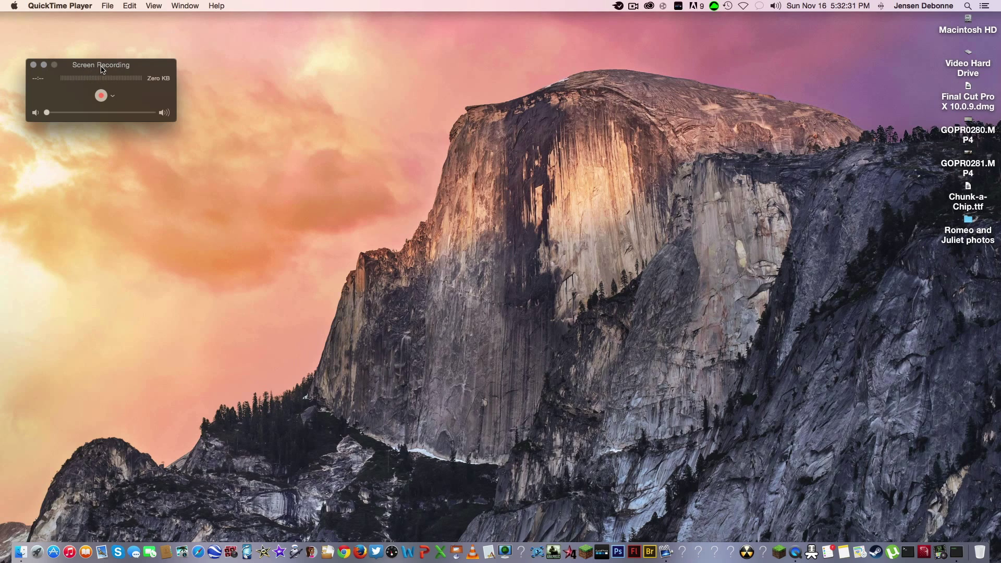
left_click_drag(113, 68, 494, 2)
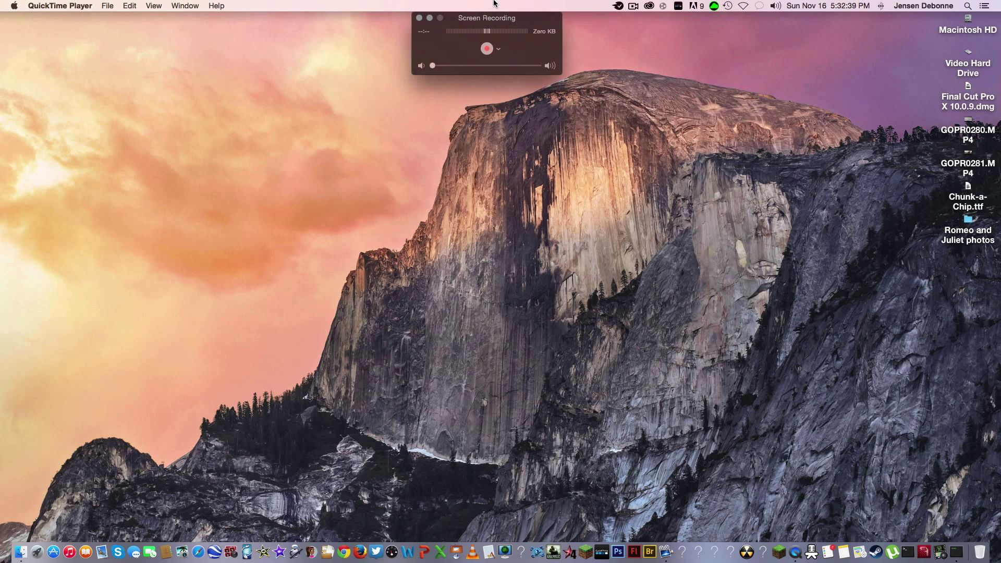
Open a new audio recording, and close both the audio and screen recording windows
left_click(104, 5)
left_click(104, 5)
left_click(104, 5)
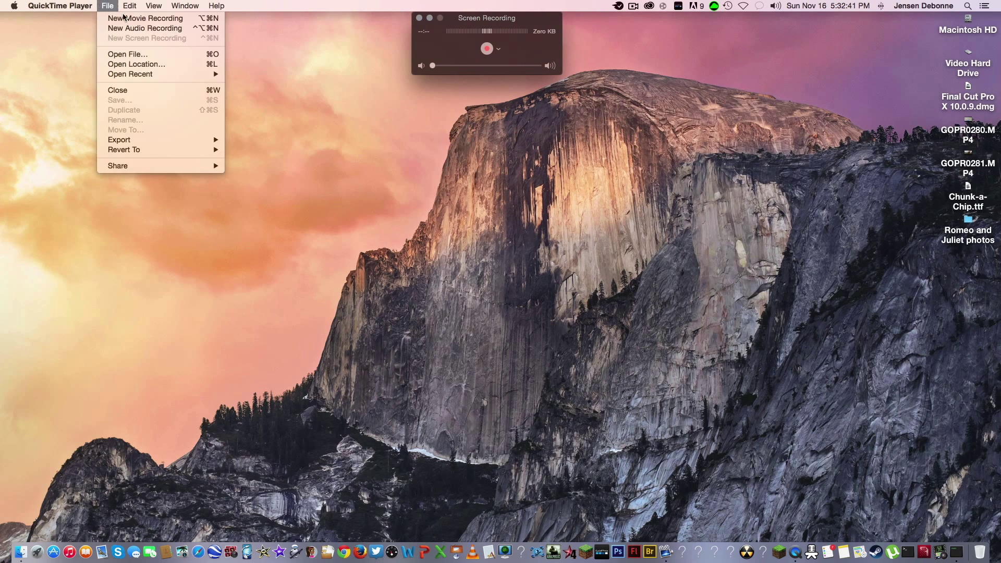
left_click(142, 33)
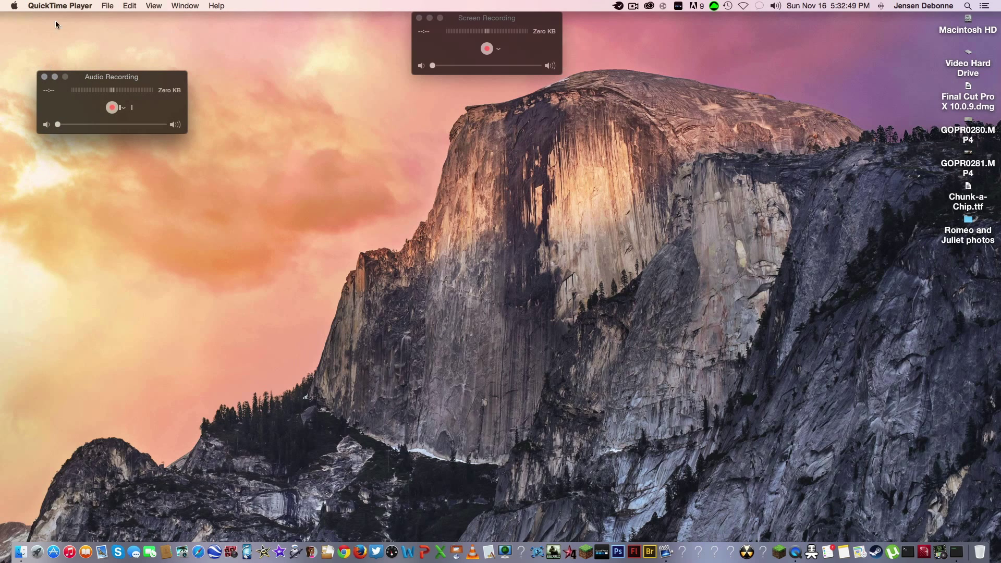
left_click(107, 4)
left_click(107, 4)
left_click(107, 4)
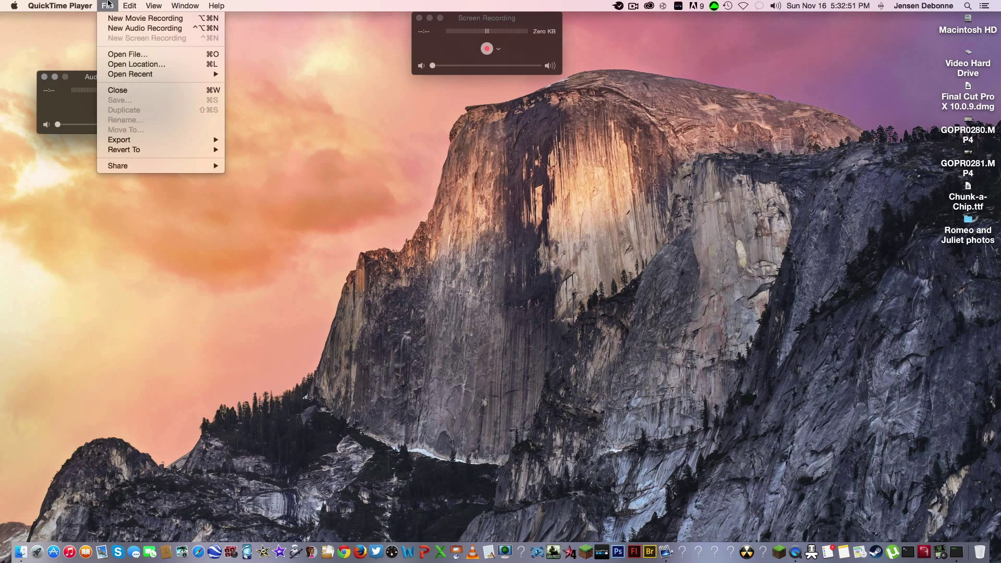
left_click(107, 4)
left_click(44, 77)
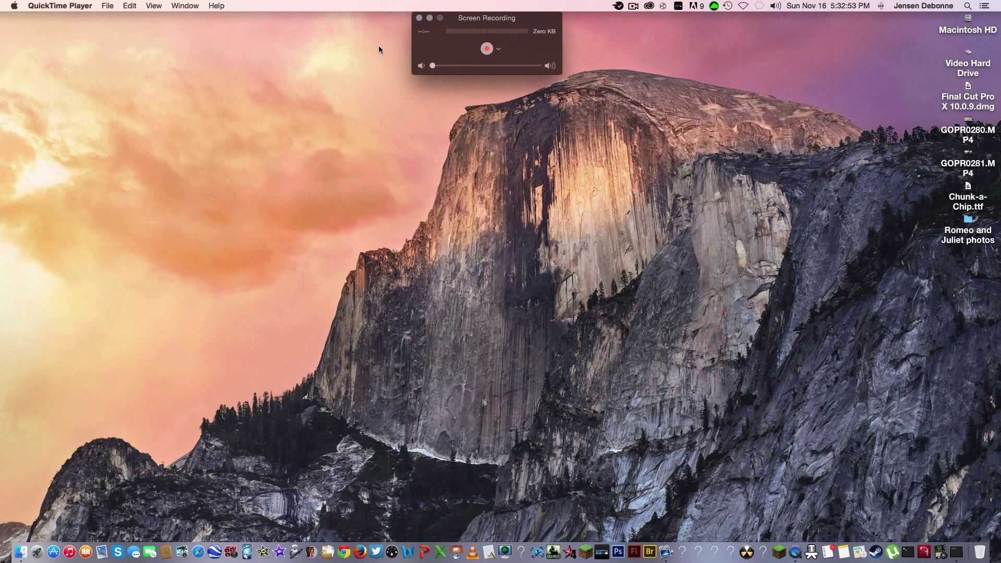
left_click(419, 18)
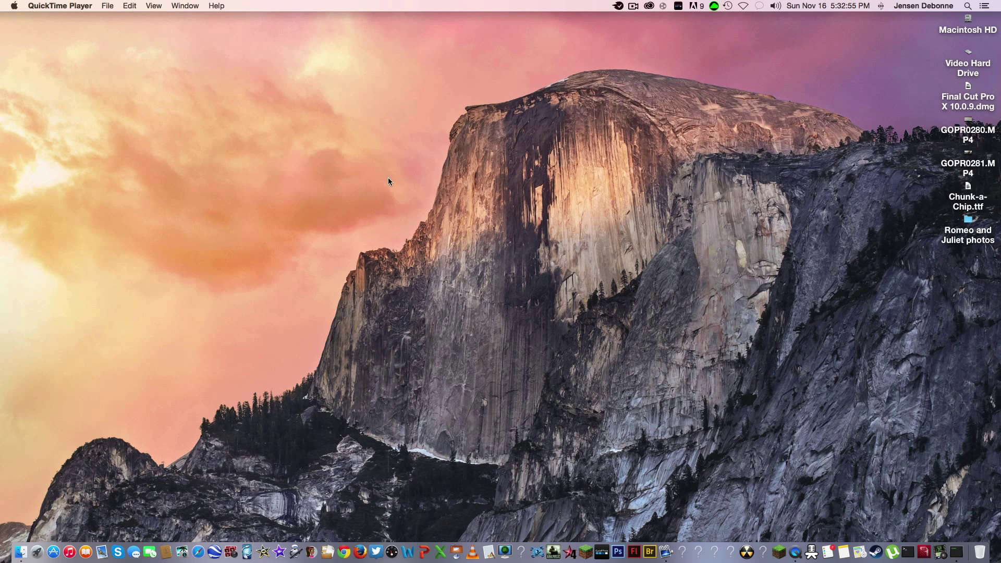
Start a new screen recording of a region covering the whole desktop below the menu bar
left_click(108, 4)
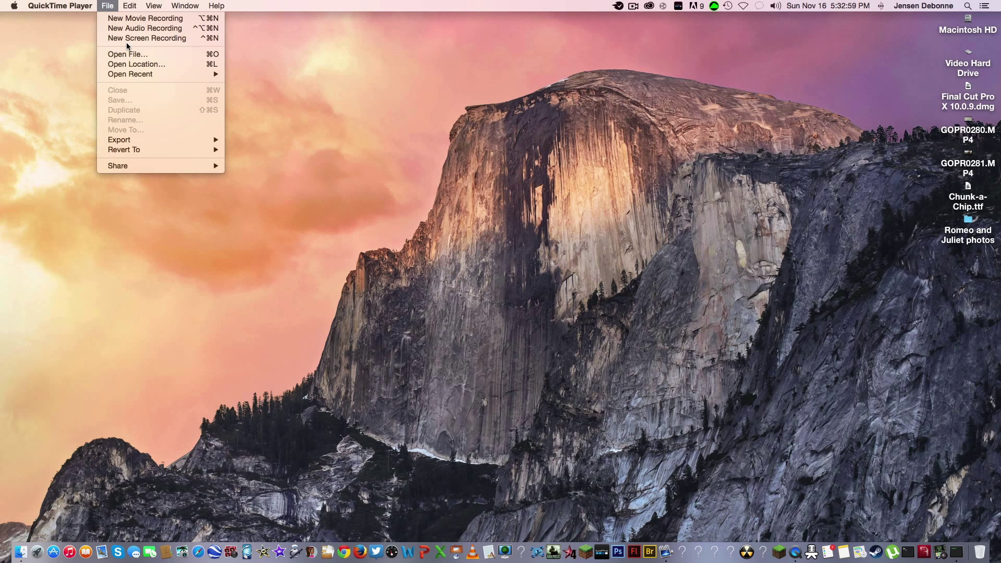
left_click(157, 40)
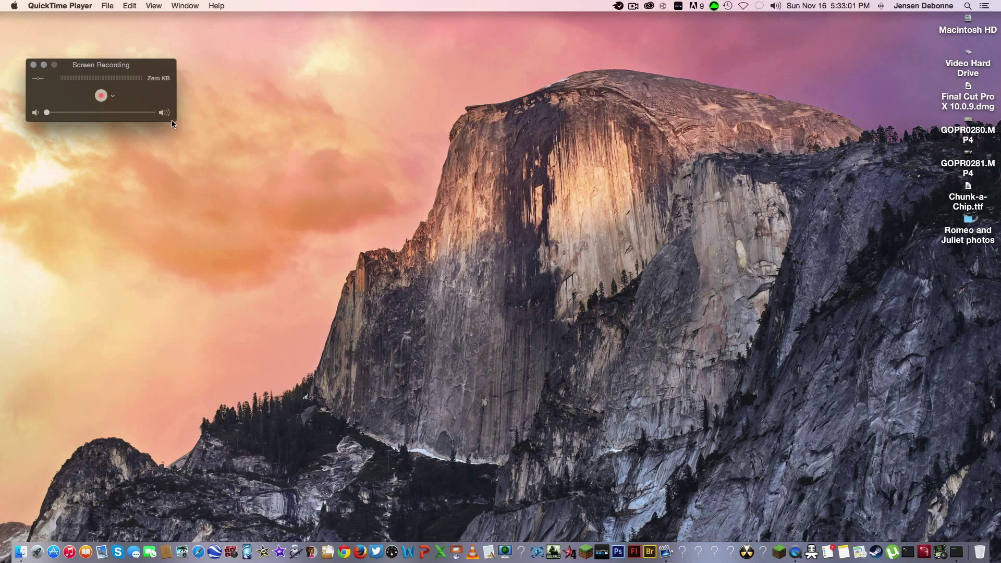
left_click(101, 95)
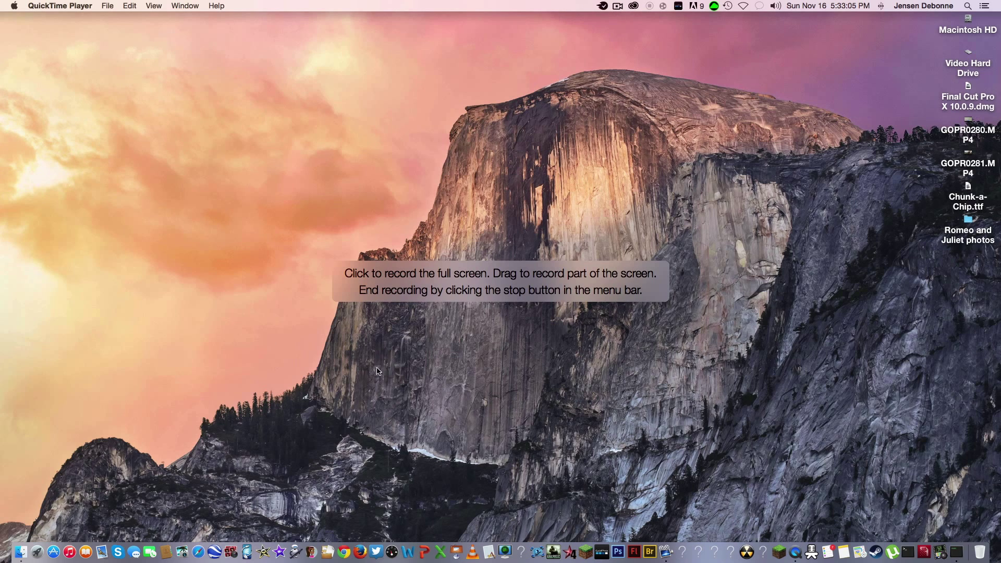
left_click_drag(427, 363, 1, 14)
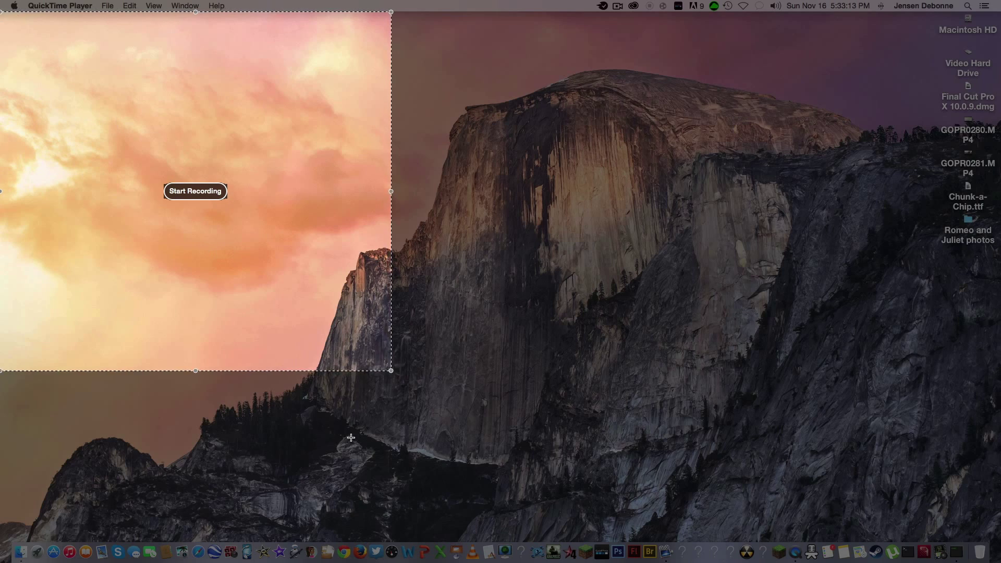
left_click_drag(390, 371, 998, 561)
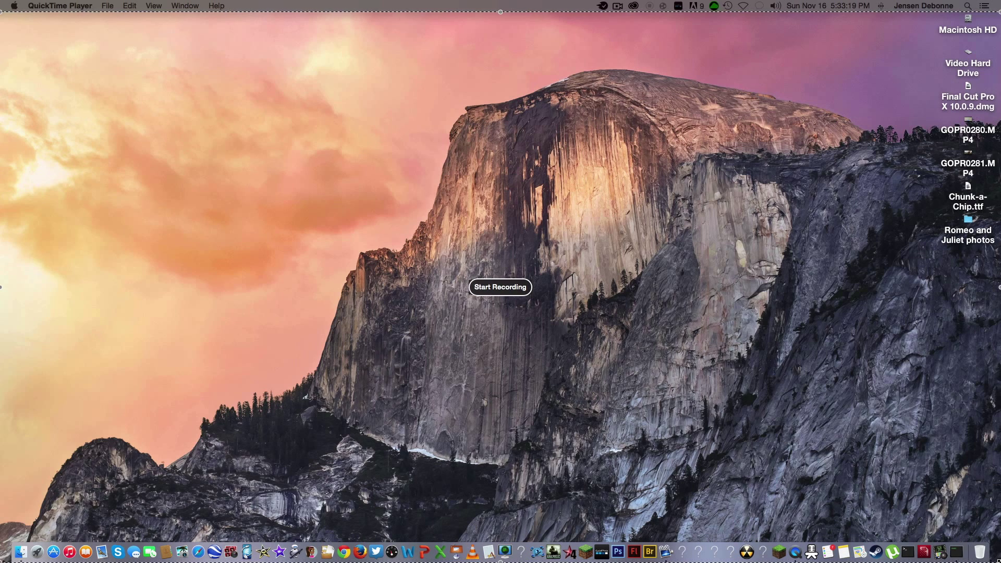
left_click(504, 290)
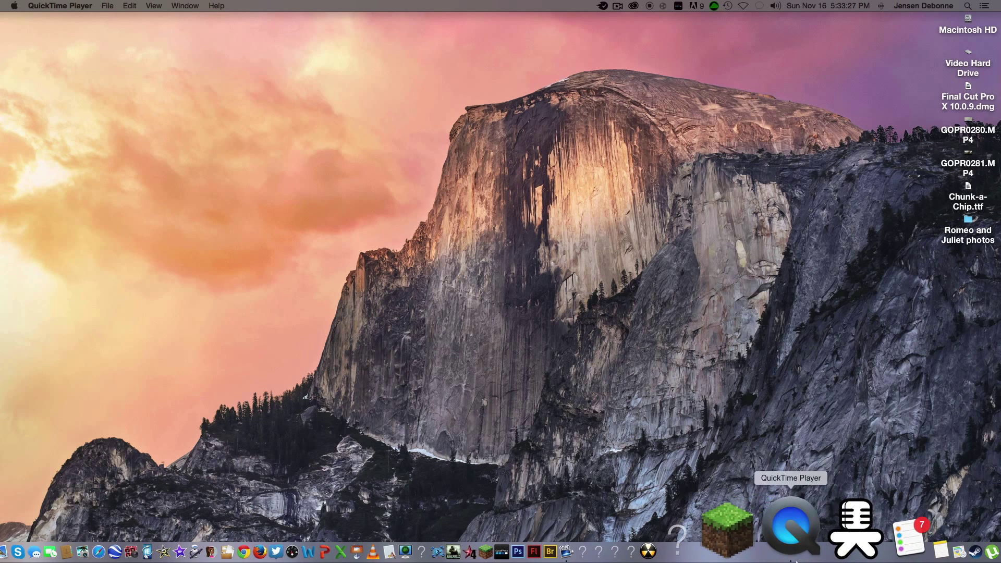
Stop the running screen recording
left_click(59, 6)
mouse_move(107, 6)
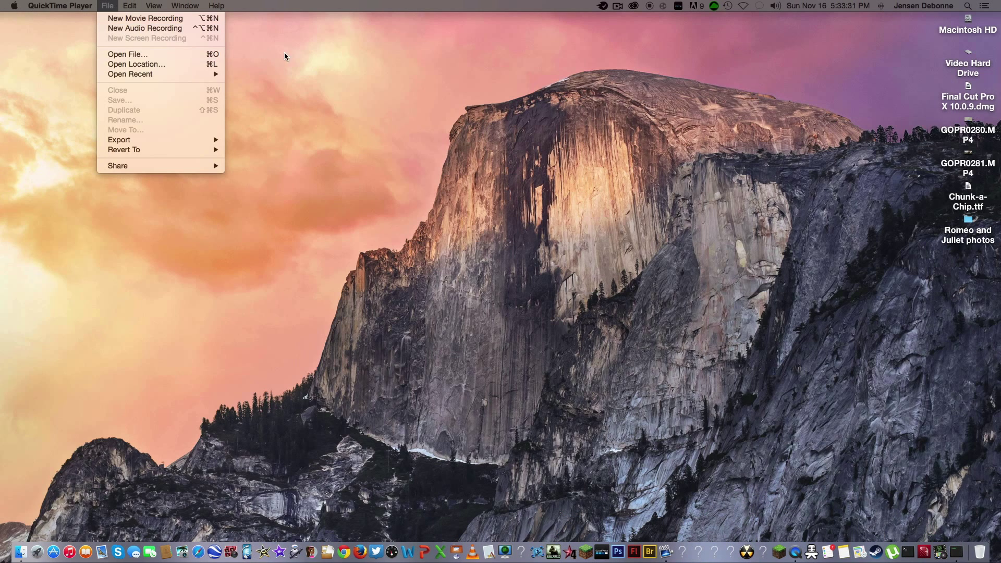
left_click(468, 97)
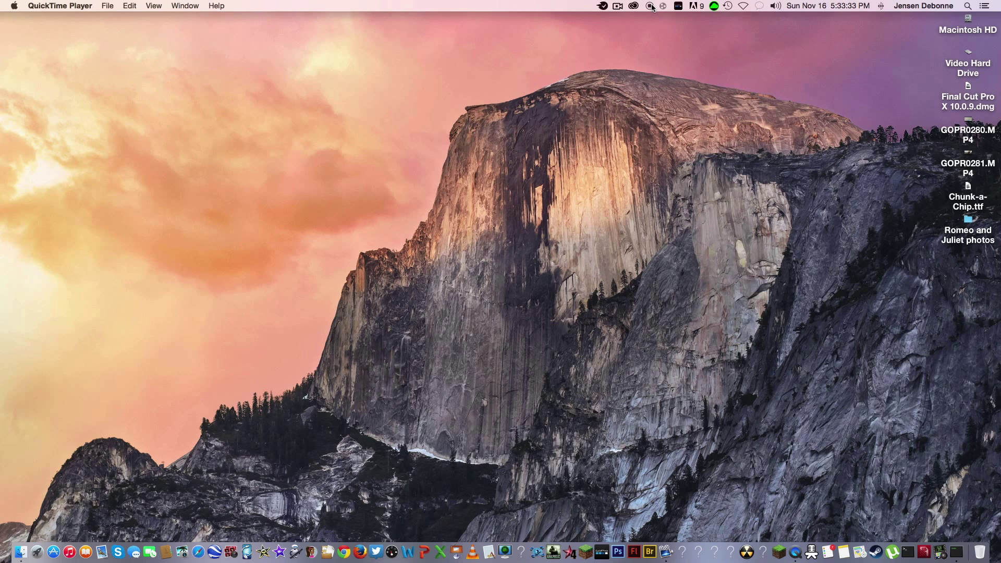
left_click(652, 6)
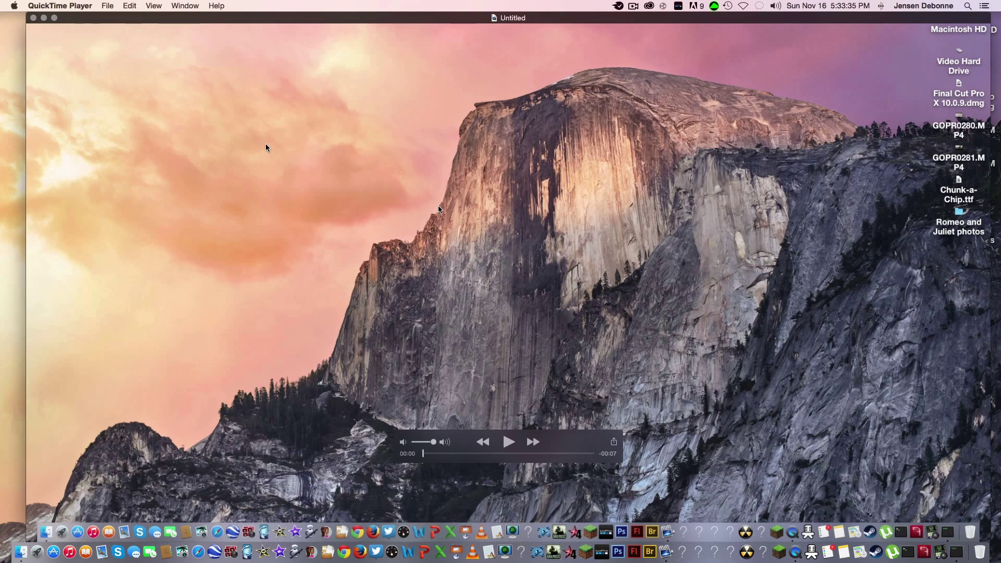
Close the untitled recording and save it as Test on the Desktop
left_click(33, 18)
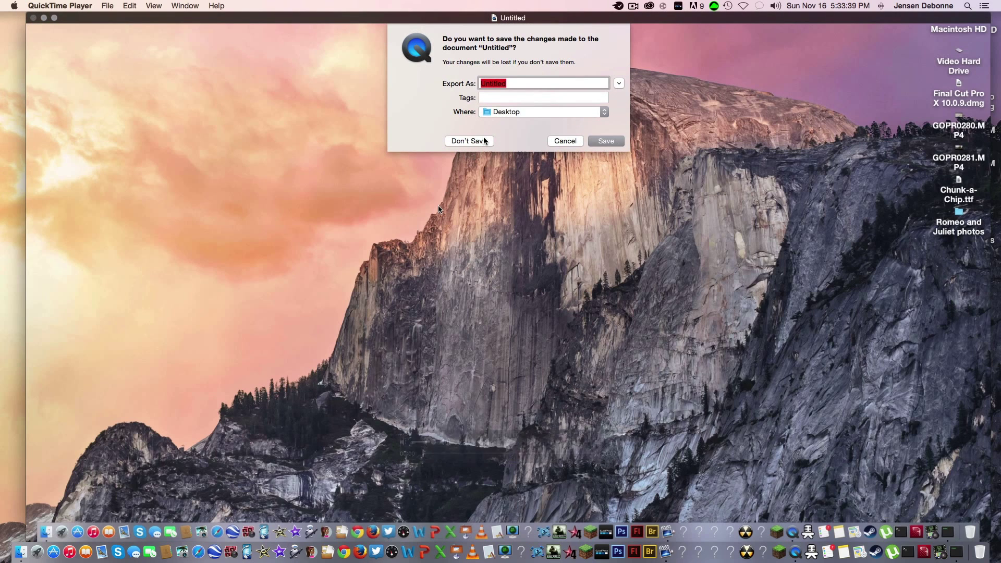
type("Test")
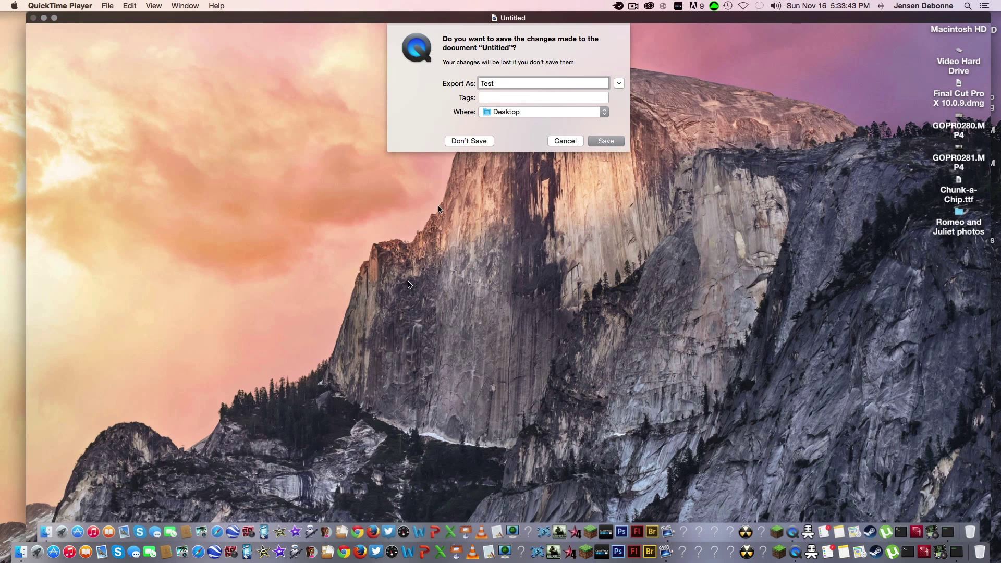
key("Return")
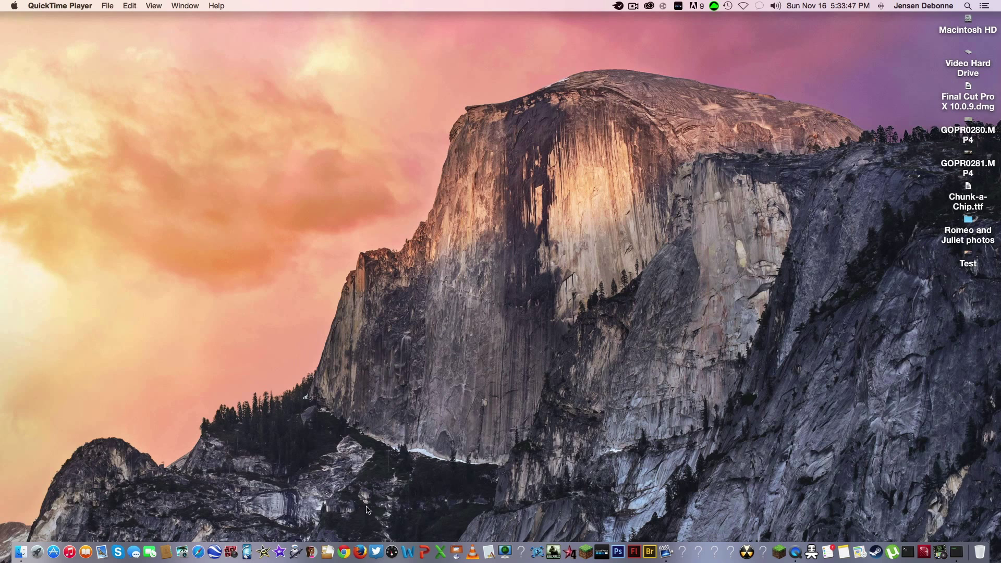
Switch to iMovie and create a No Theme movie named Test in the Updated Projects event
left_click(279, 551)
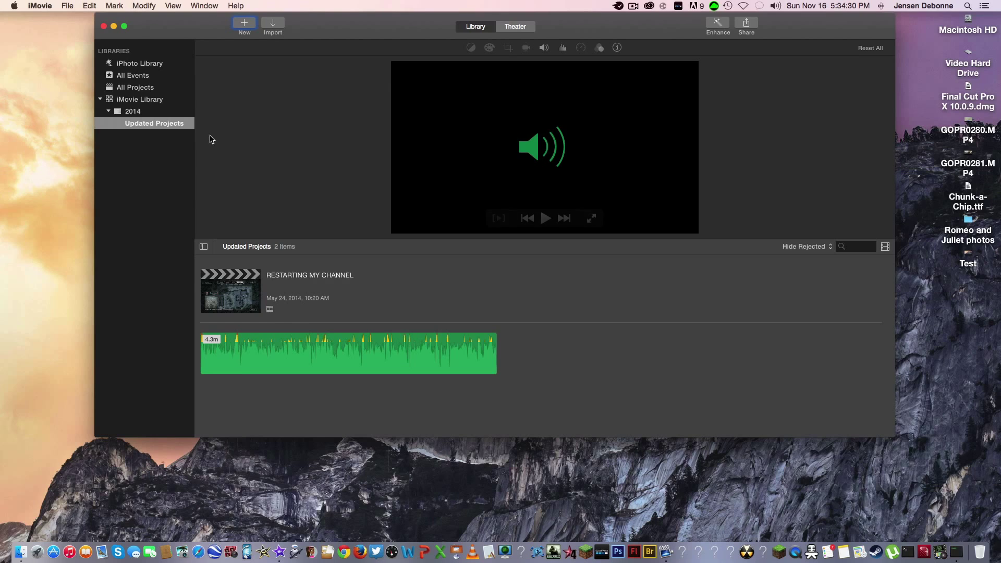
left_click(252, 22)
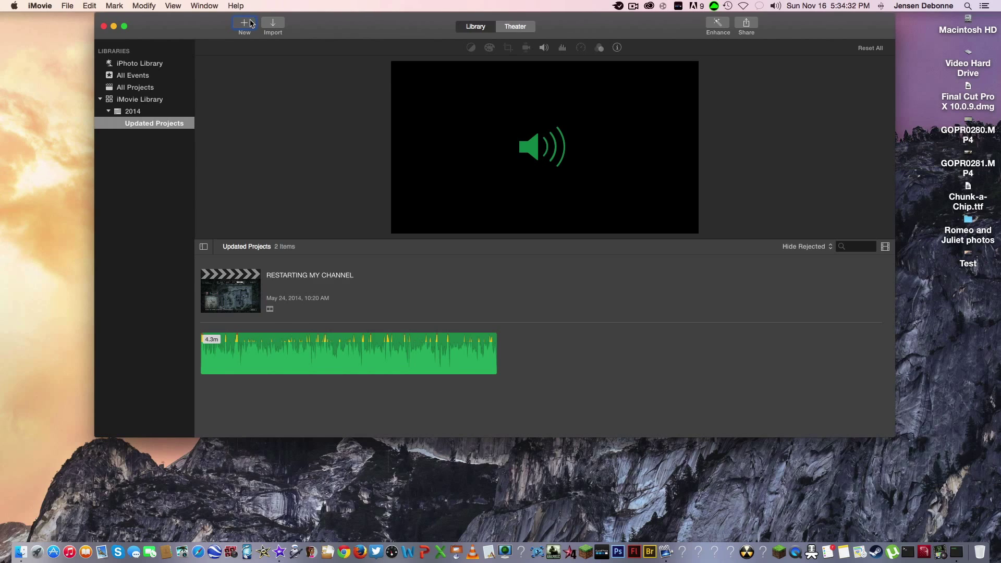
left_click(216, 62)
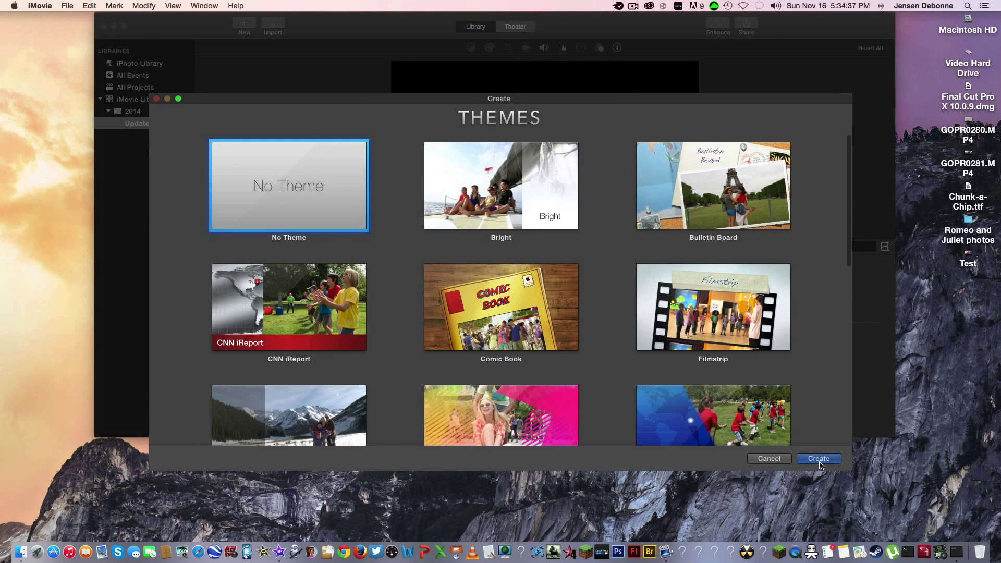
left_click(819, 459)
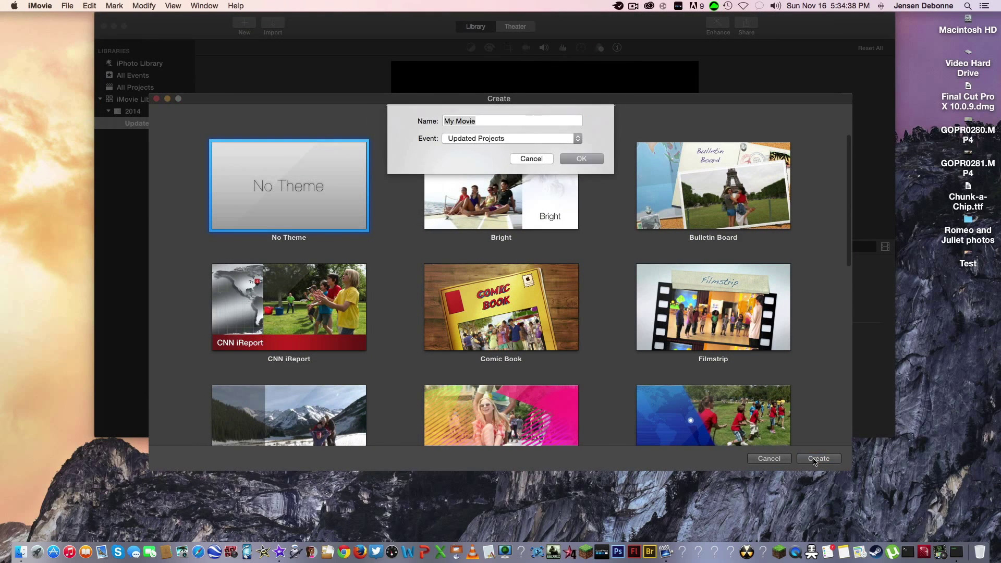
key("BackSpace")
type("Test")
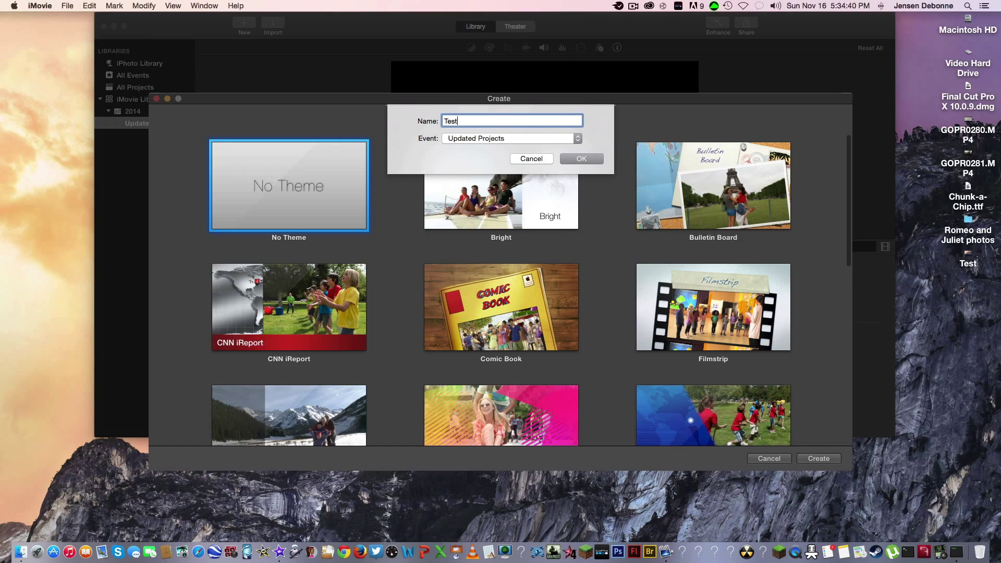
key("Return")
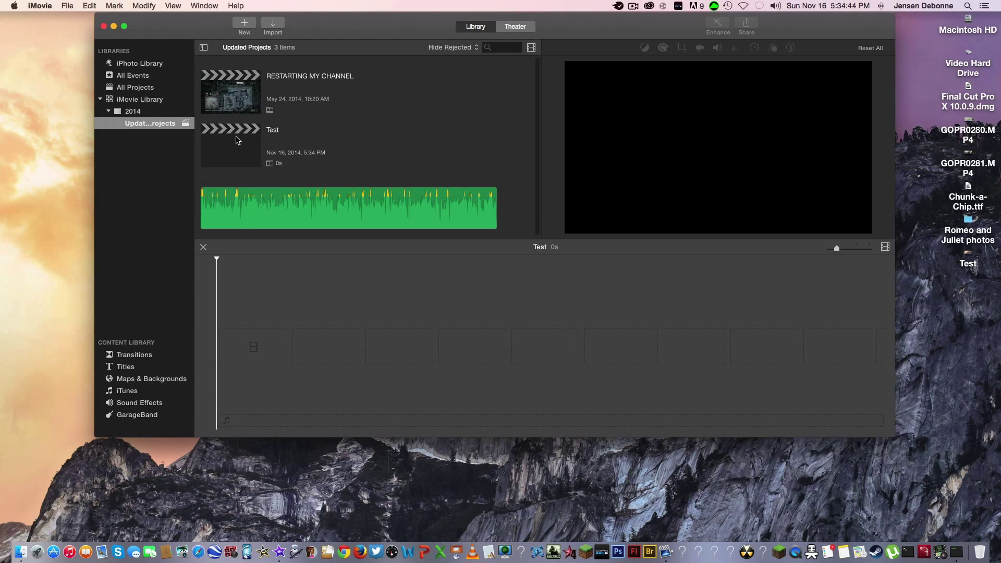
Import the Test screen recording from the Desktop into the Updated Projects event
left_click(70, 5)
left_click(71, 6)
left_click(267, 25)
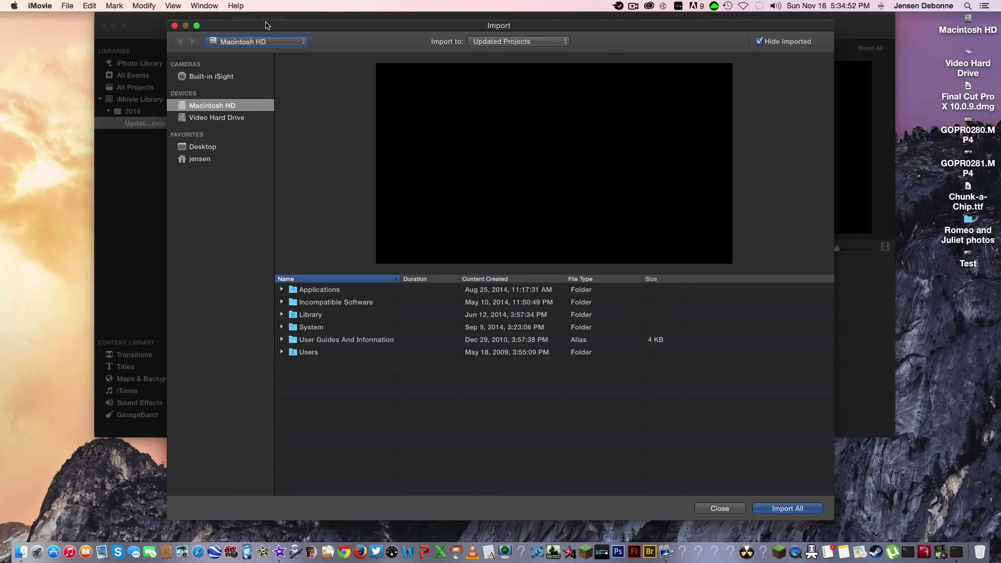
left_click(222, 147)
left_click(323, 354)
double_click(322, 355)
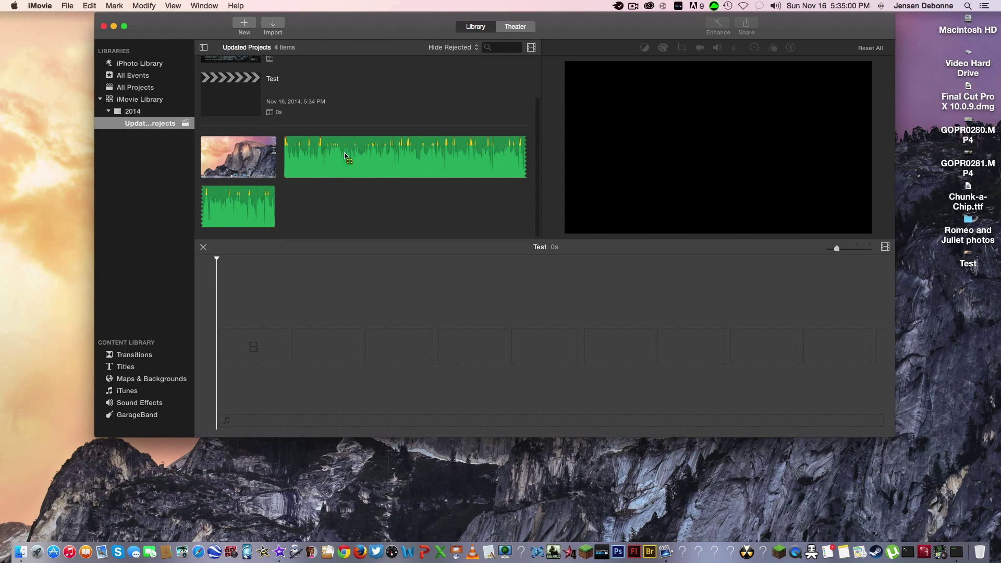
Add the whole imported Test recording to the start of the empty Test movie timeline
left_click(214, 156)
left_click_drag(259, 151, 253, 341)
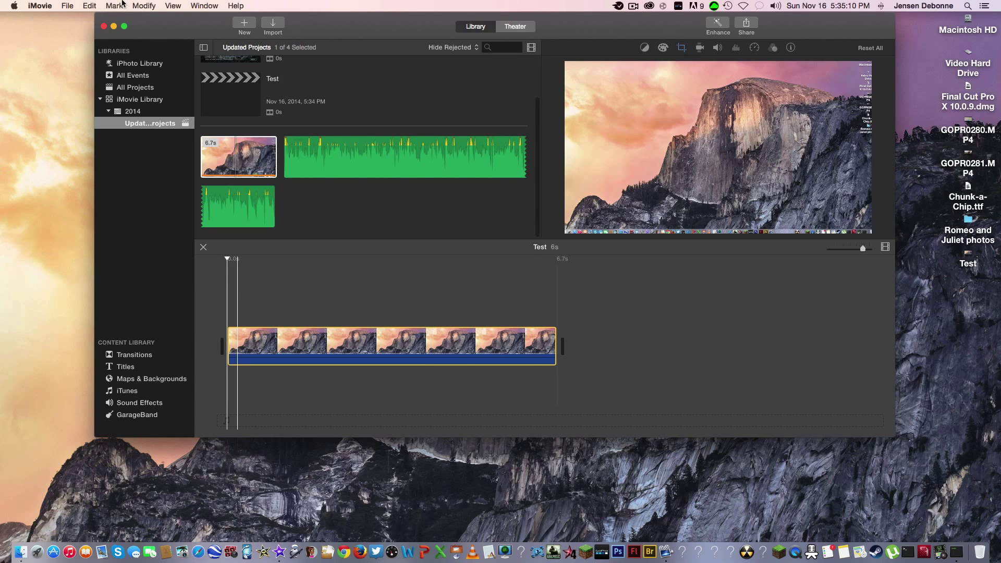
mouse_move(803, 73)
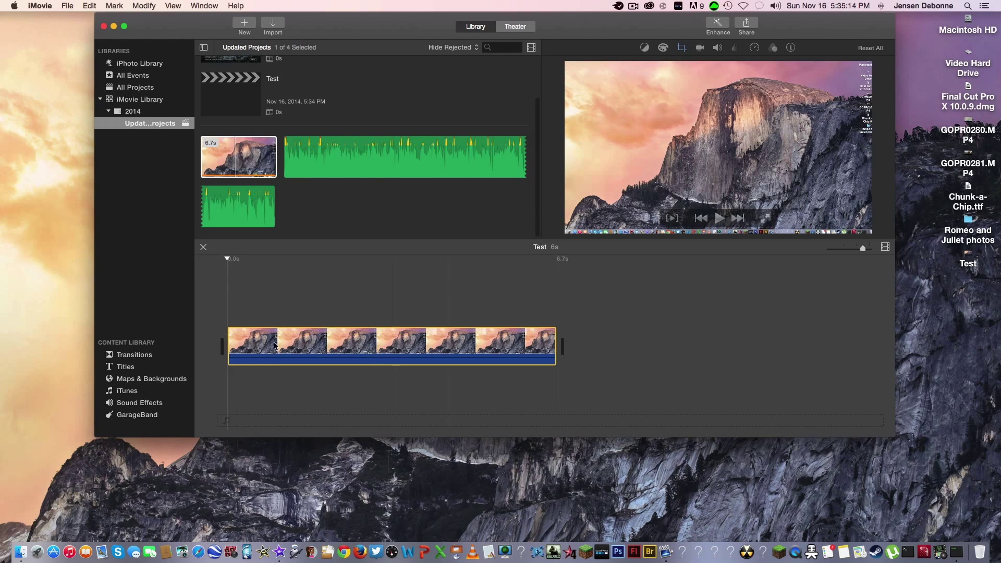
Add a Cross Dissolve transition at the start and end of the timeline clip, and play the movie from the beginning
left_click(113, 357)
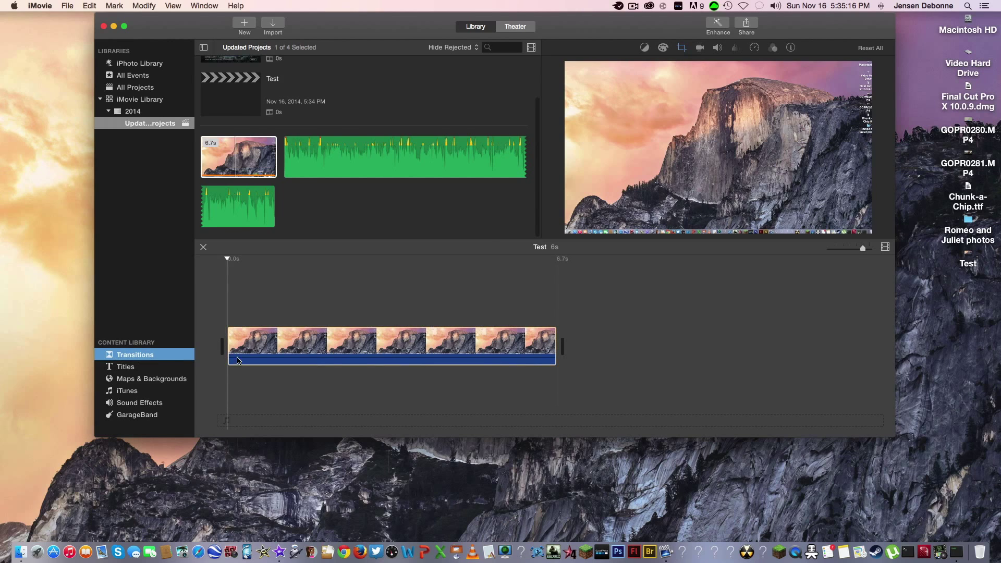
left_click_drag(229, 107, 229, 345)
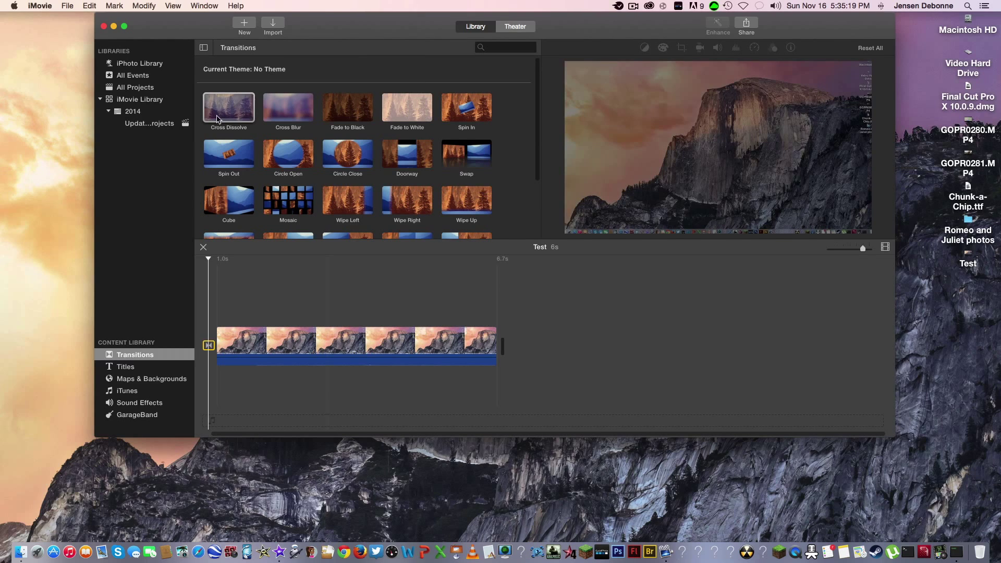
left_click_drag(217, 119, 491, 330)
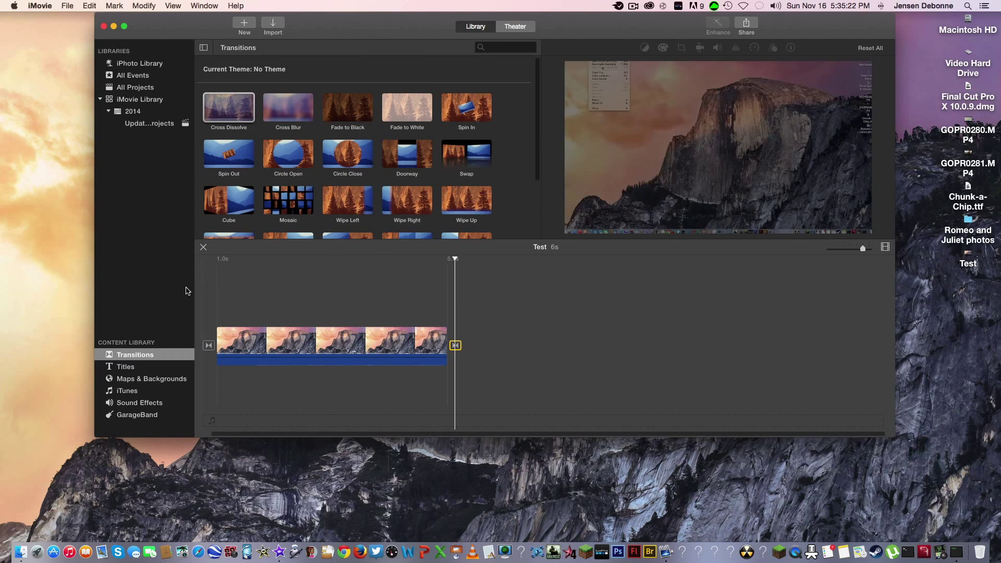
left_click(208, 296)
key("space")
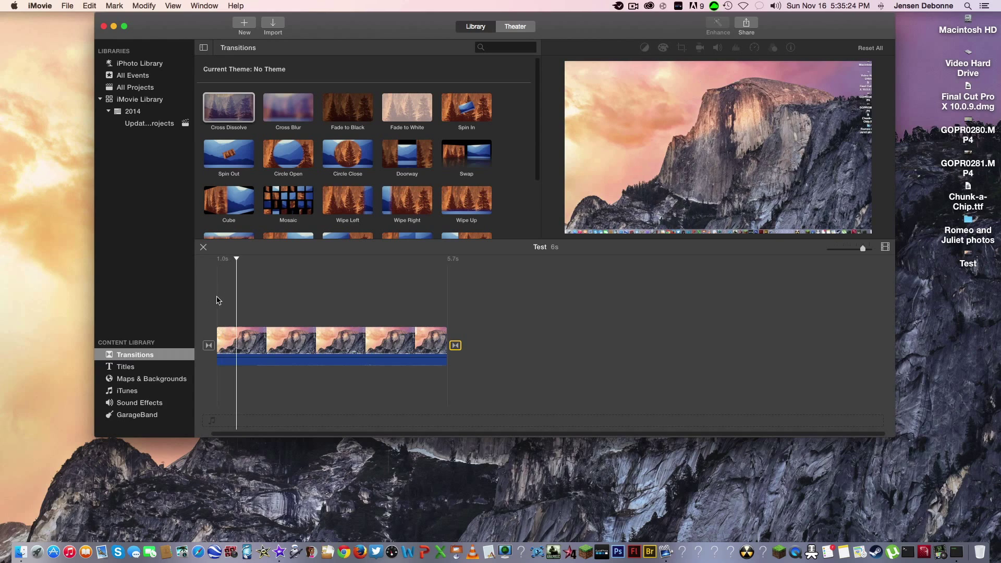
Examine the video effects available for the timeline clip, and close the chooser without applying one
left_click(361, 344)
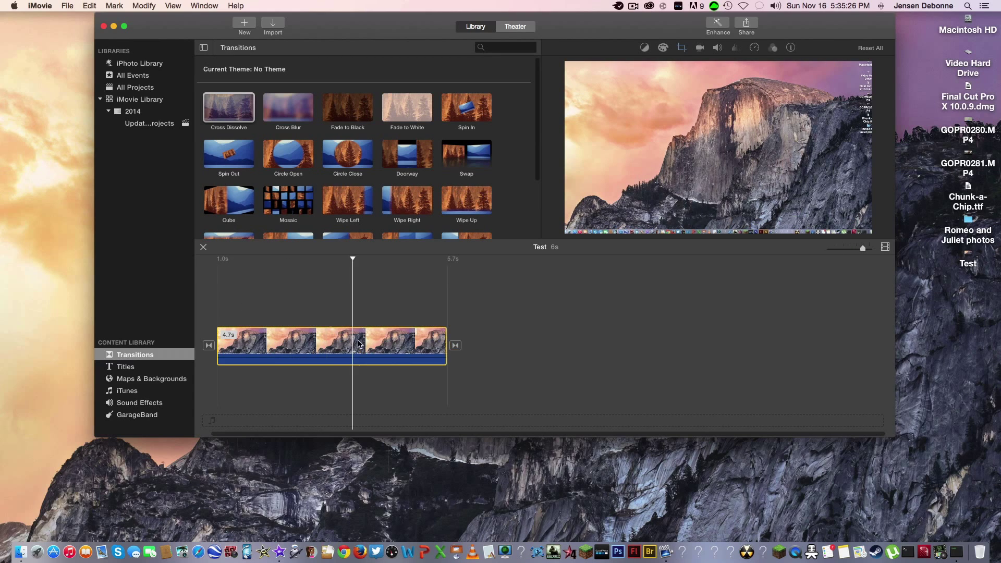
left_click(772, 47)
left_click(631, 71)
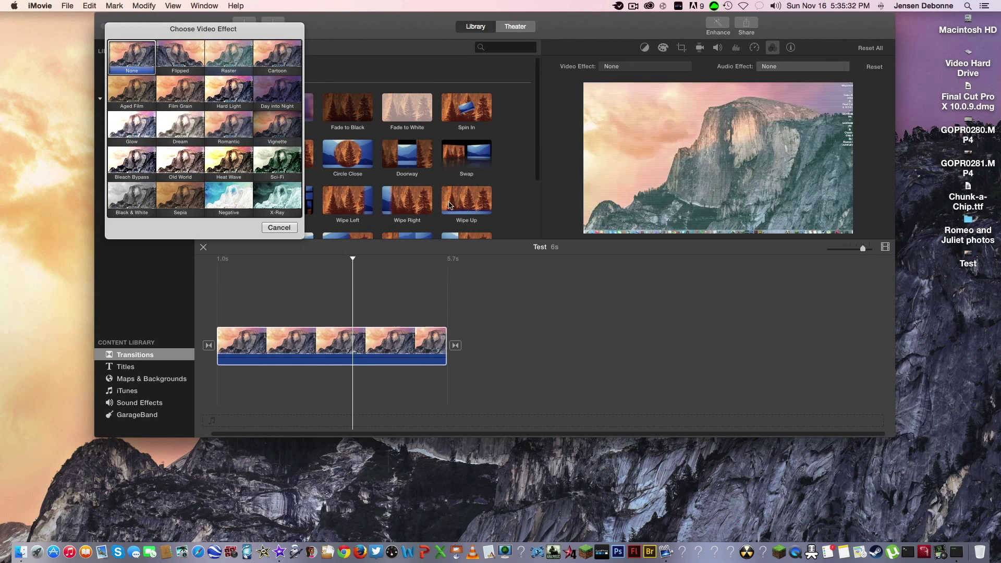
left_click(277, 228)
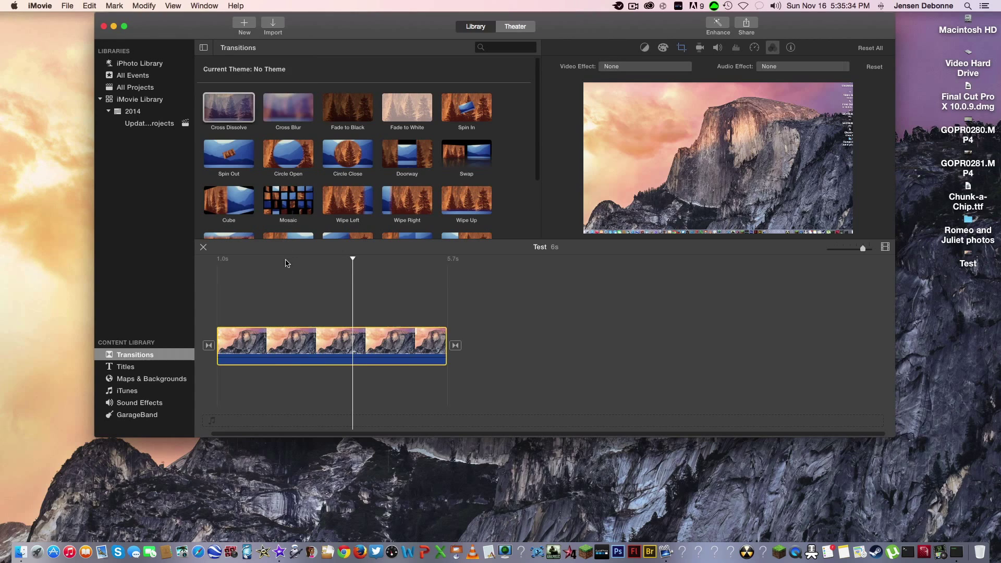
Export the movie as the file Test to the Desktop at 1920 x 1080 and High quality, and dismiss the iCloud Drive notice
left_click(70, 5)
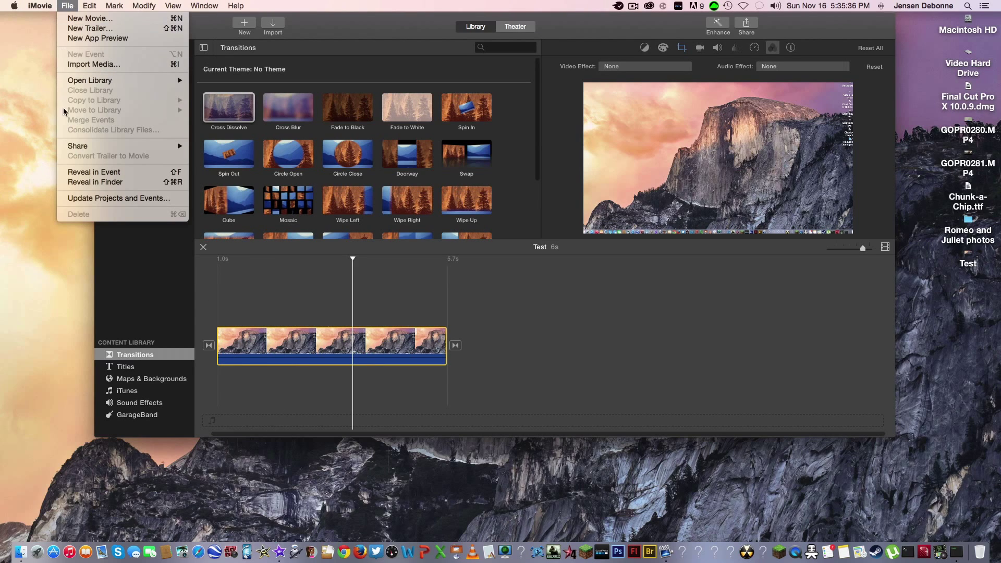
mouse_move(80, 145)
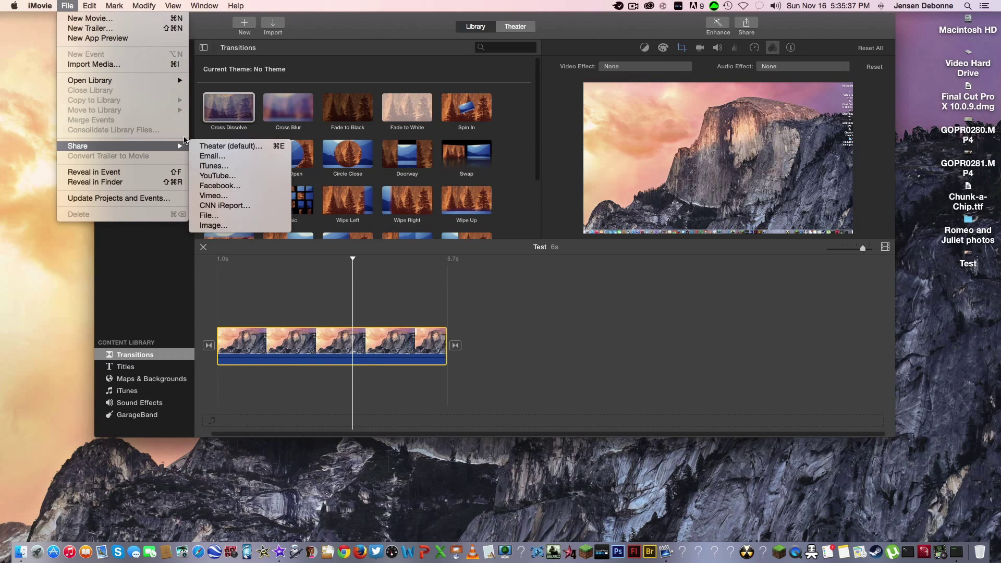
left_click(217, 225)
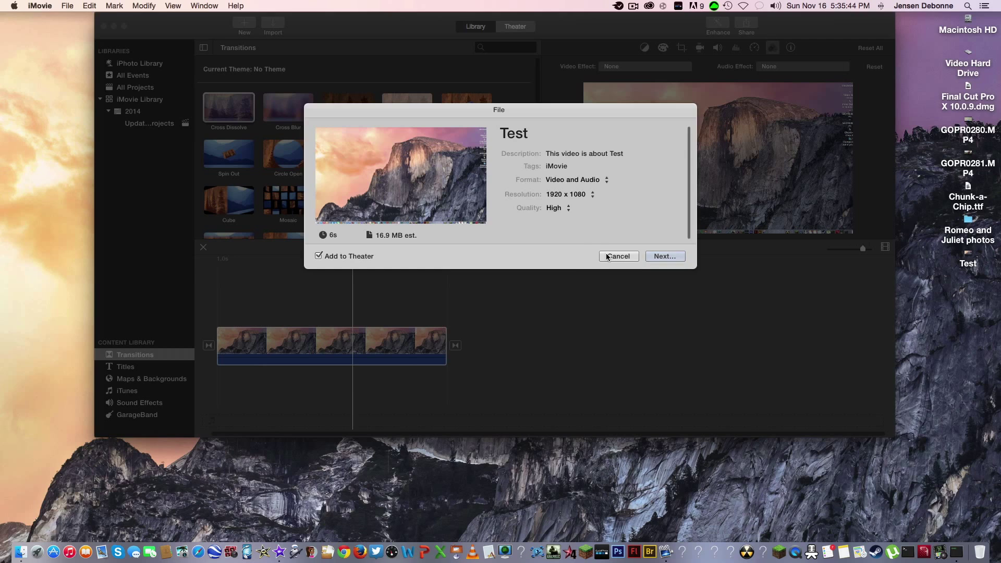
left_click(656, 256)
left_click(469, 152)
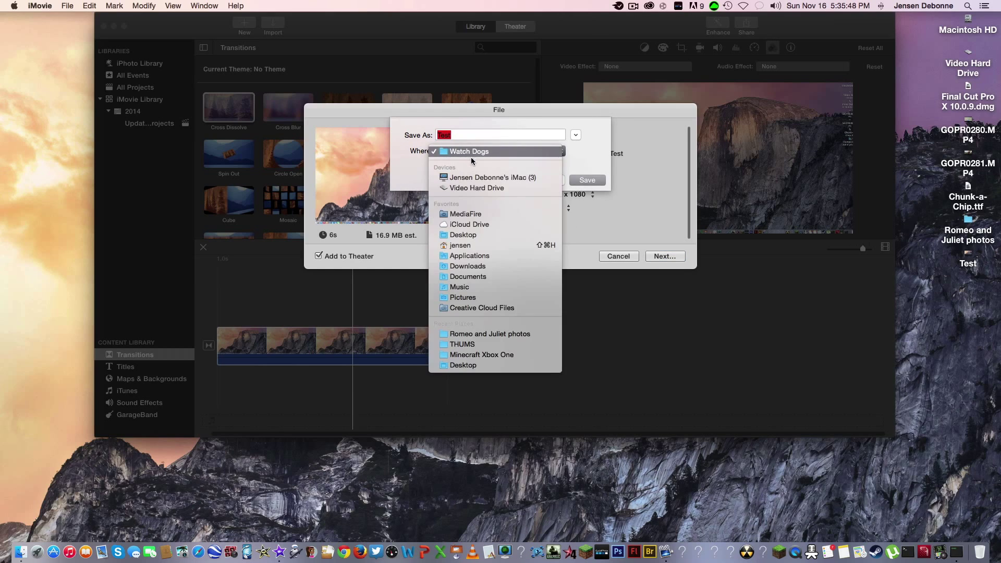
left_click(469, 234)
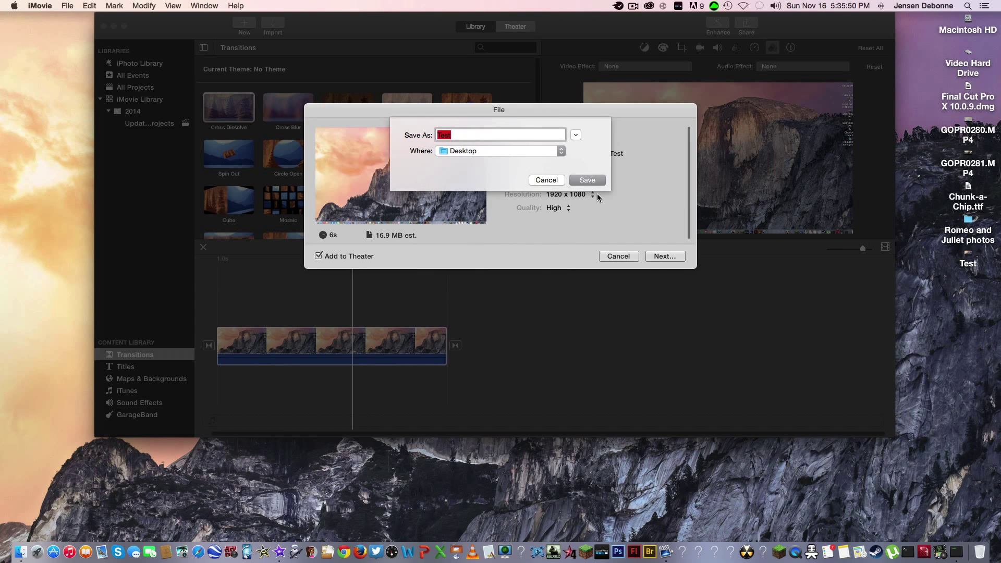
left_click(582, 180)
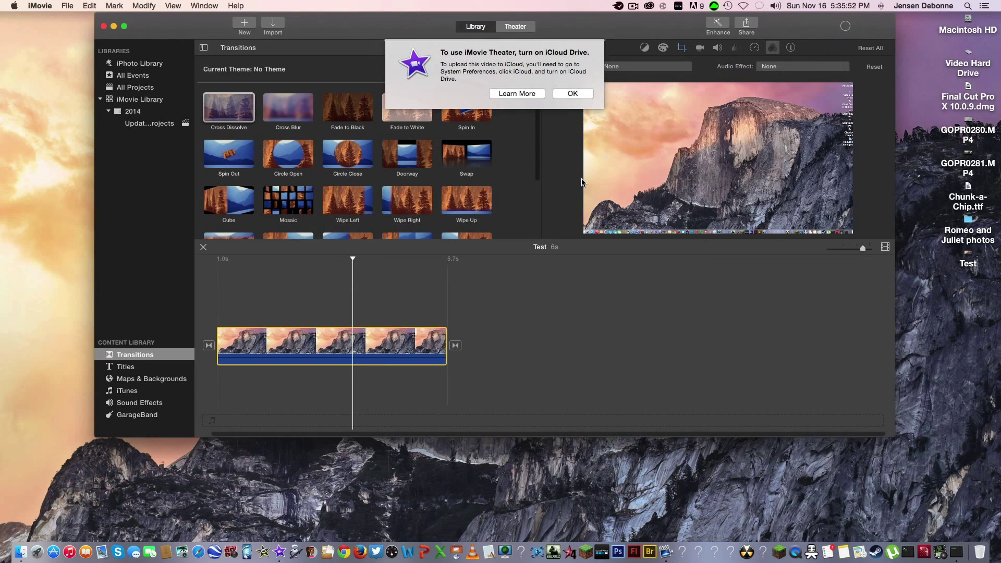
left_click(561, 95)
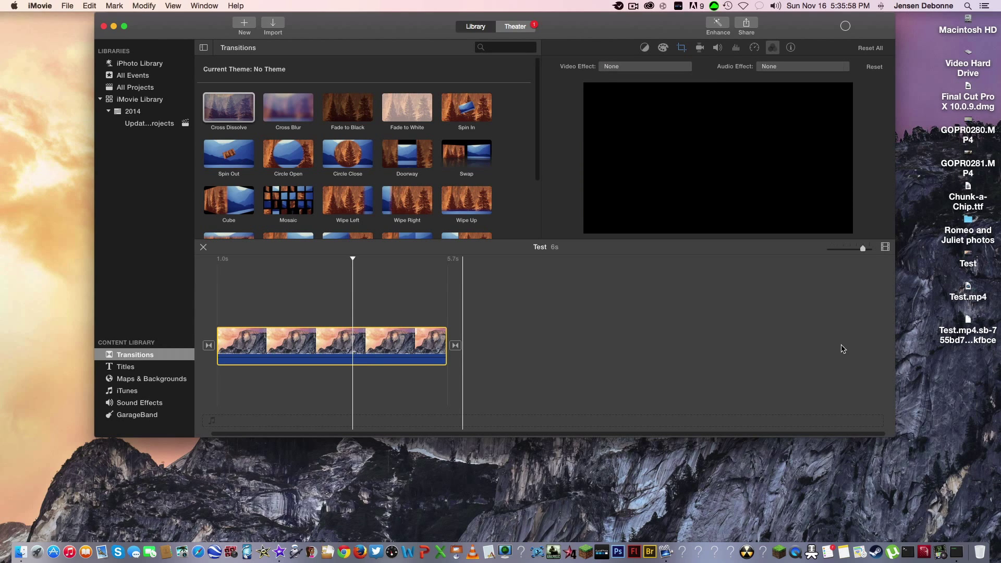
Check the progress of the export, dismiss its notification, and look for the exported Test.mp4 on the Desktop
left_click(845, 25)
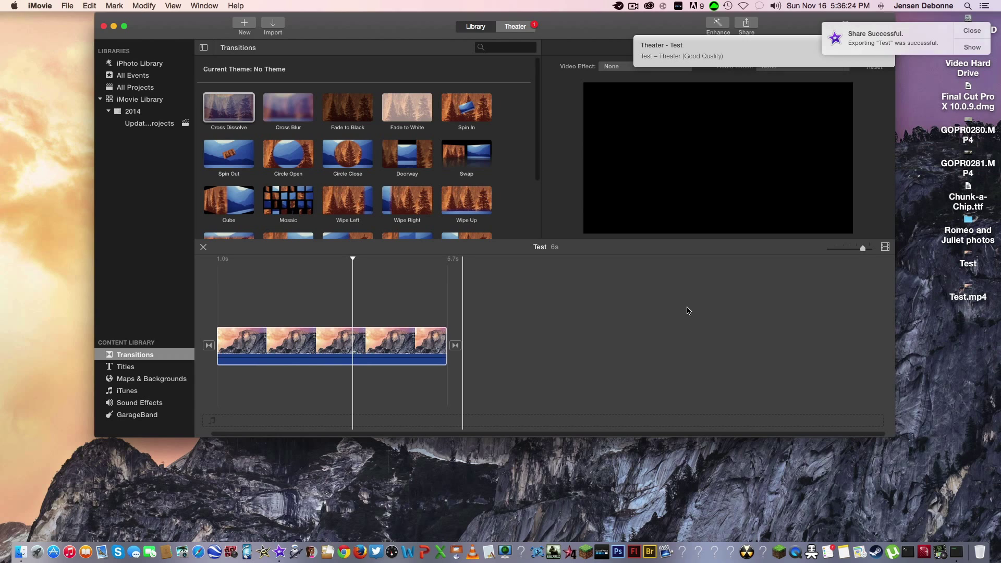
left_click(973, 31)
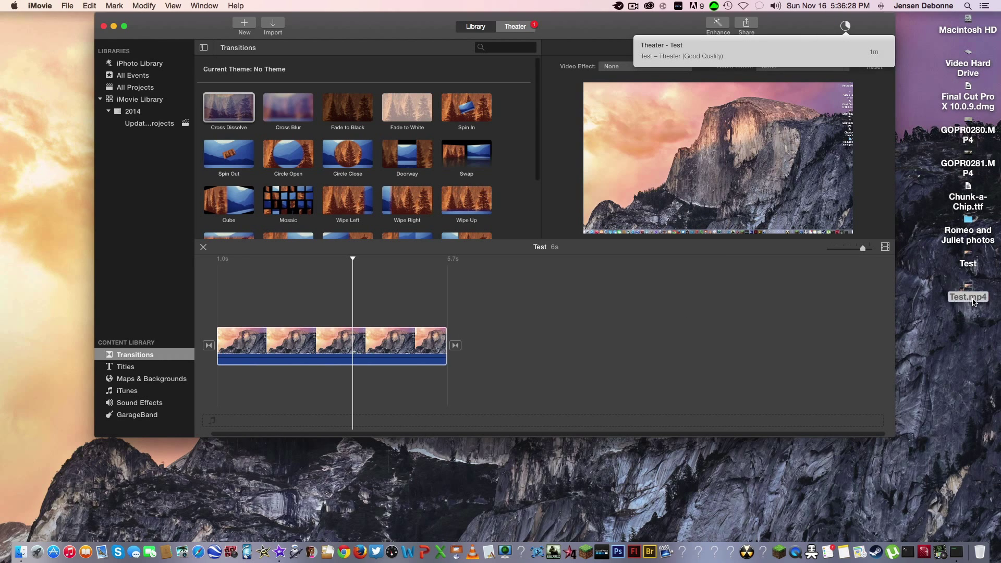
left_click(948, 286)
left_click(938, 284)
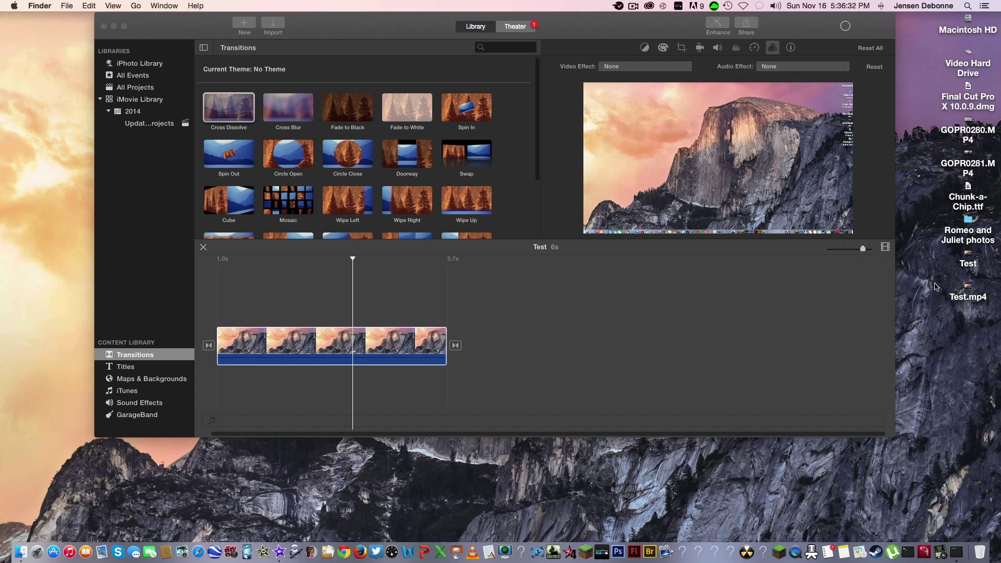
View the shared Test movie in iMovie Theater
left_click(503, 30)
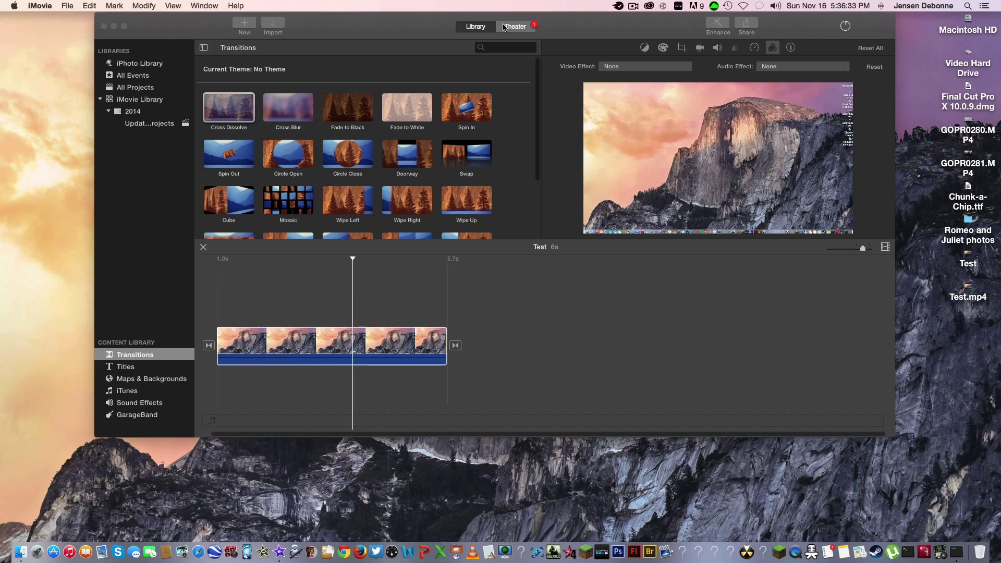
left_click(540, 94)
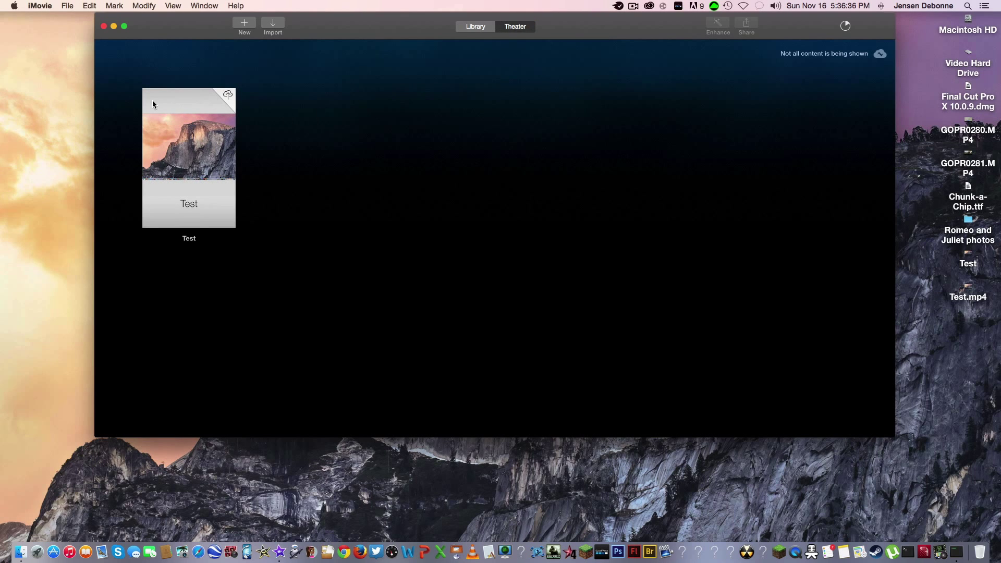
left_click_drag(106, 46, 358, 243)
left_click(358, 243)
mouse_move(223, 114)
Quit iMovie, and open the exported Test.mp4 from the Desktop in QuickTime Player to play it
key("super+q")
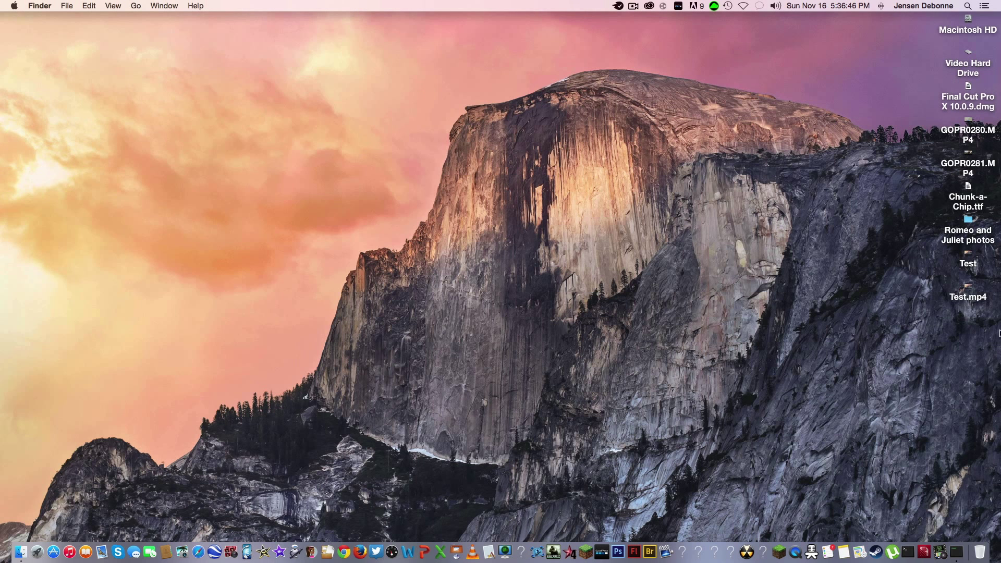
double_click(971, 296)
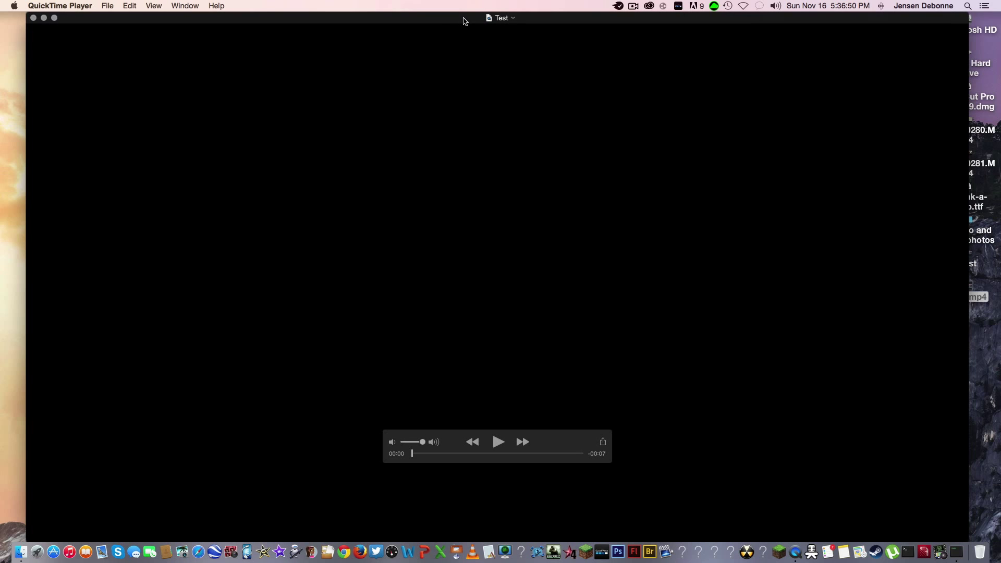
left_click(498, 442)
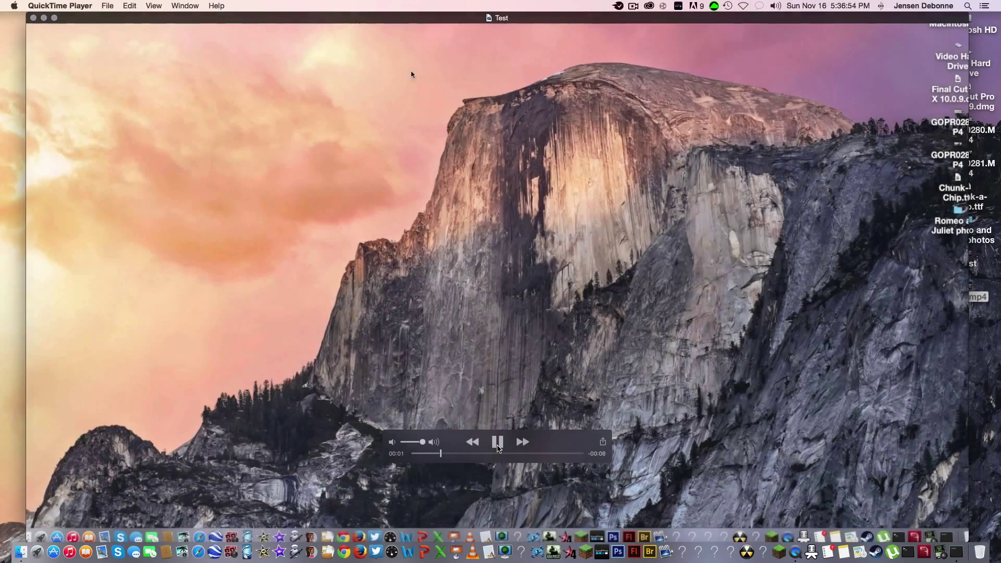